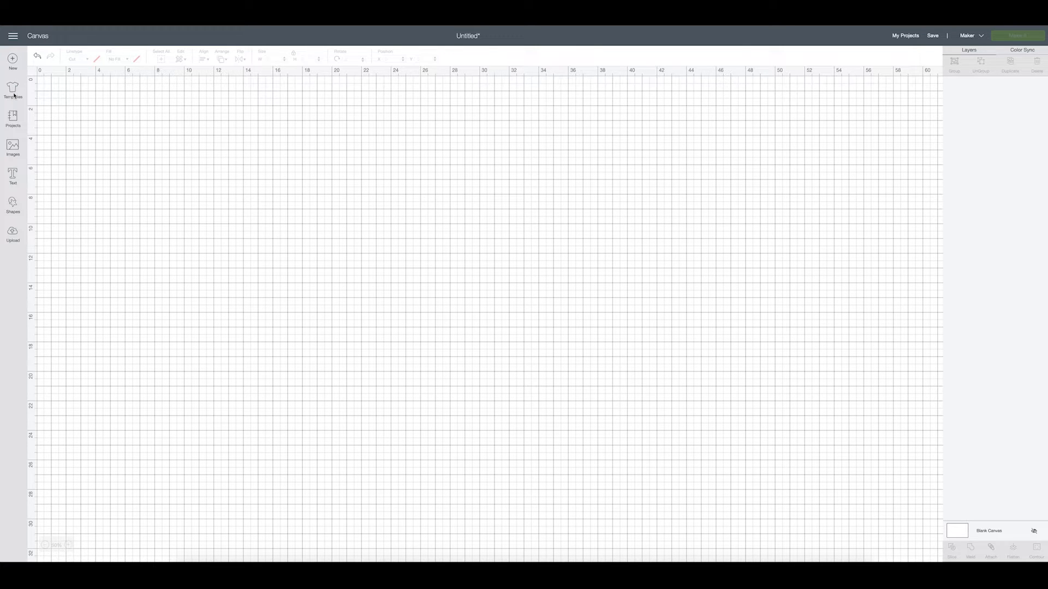
# Step: Load the Baseball t-shirts template onto the blank canvas as the reference for the design
pyautogui.click(14, 92)
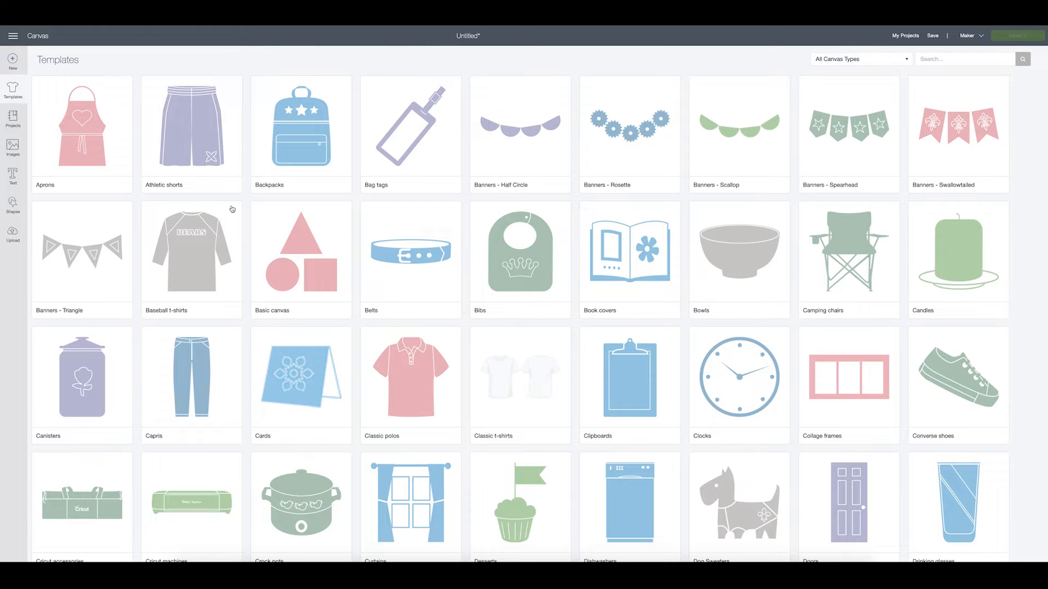
pyautogui.click(201, 273)
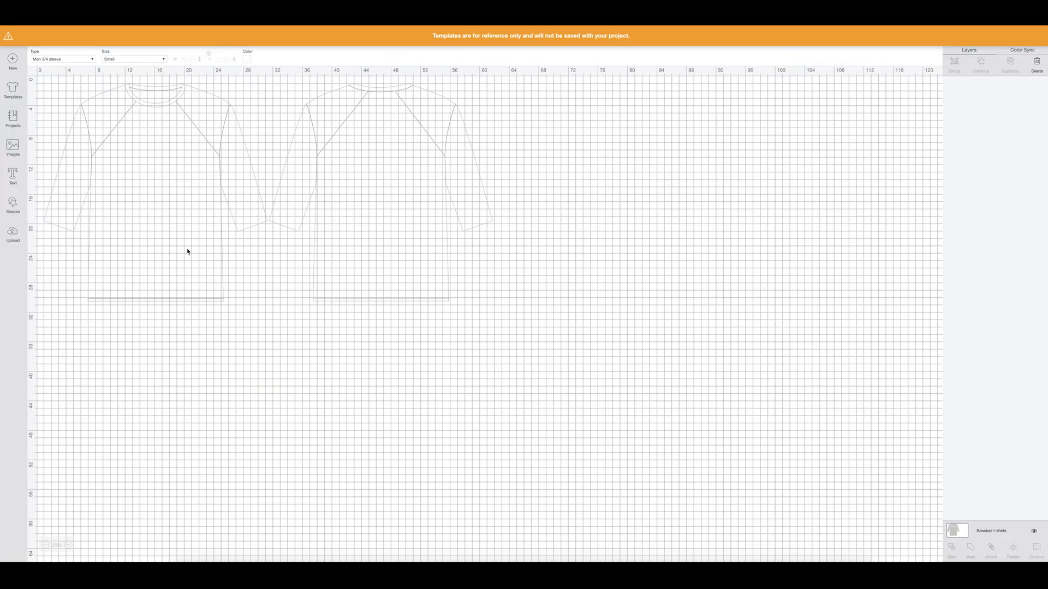
pyautogui.click(68, 547)
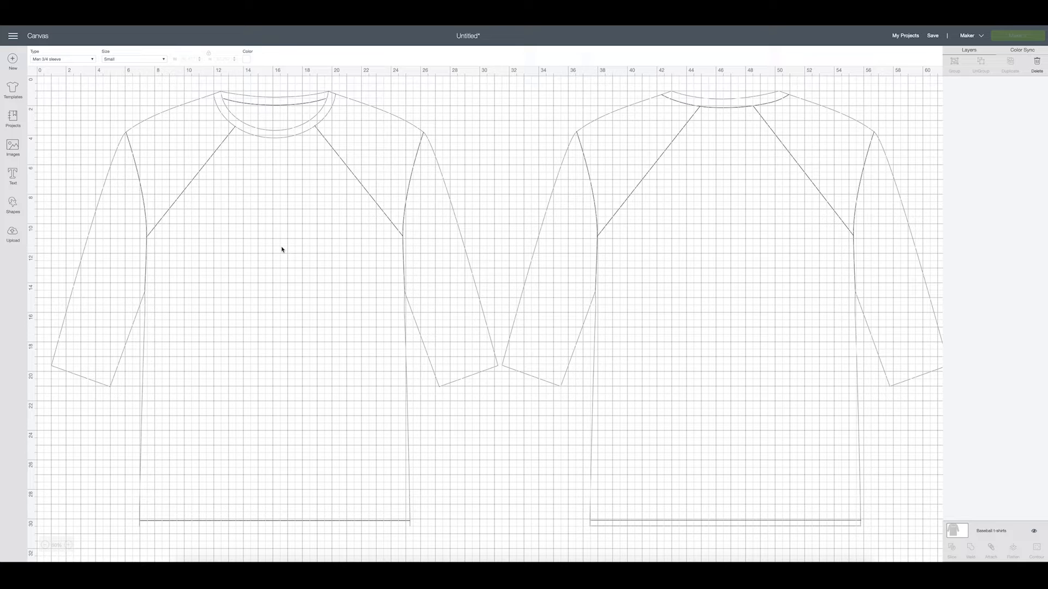
pyautogui.hscroll(-1, 283, 250)
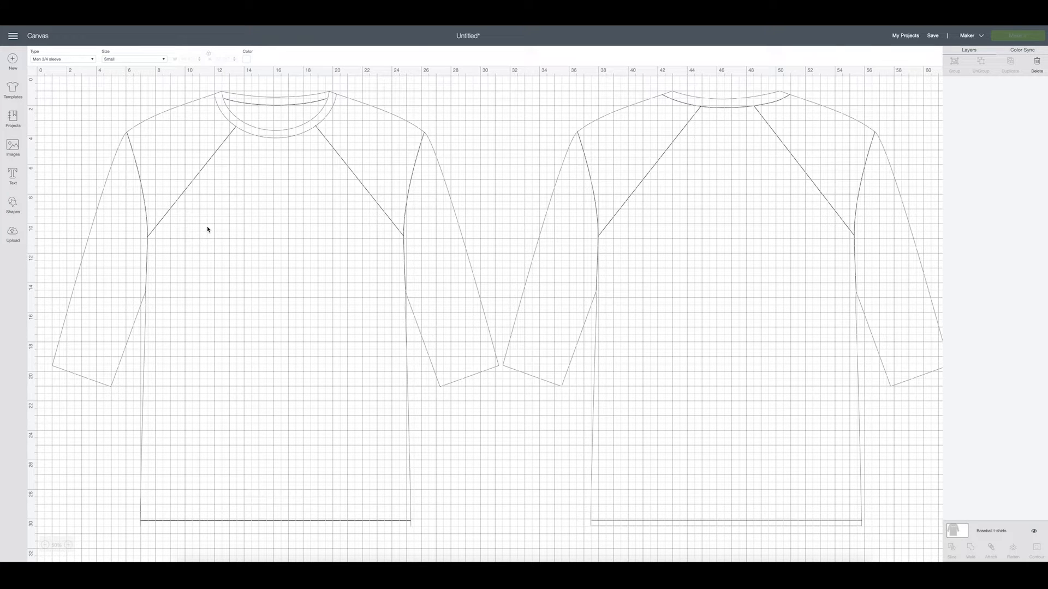
# Step: Search the full image library for "dad"
pyautogui.click(14, 146)
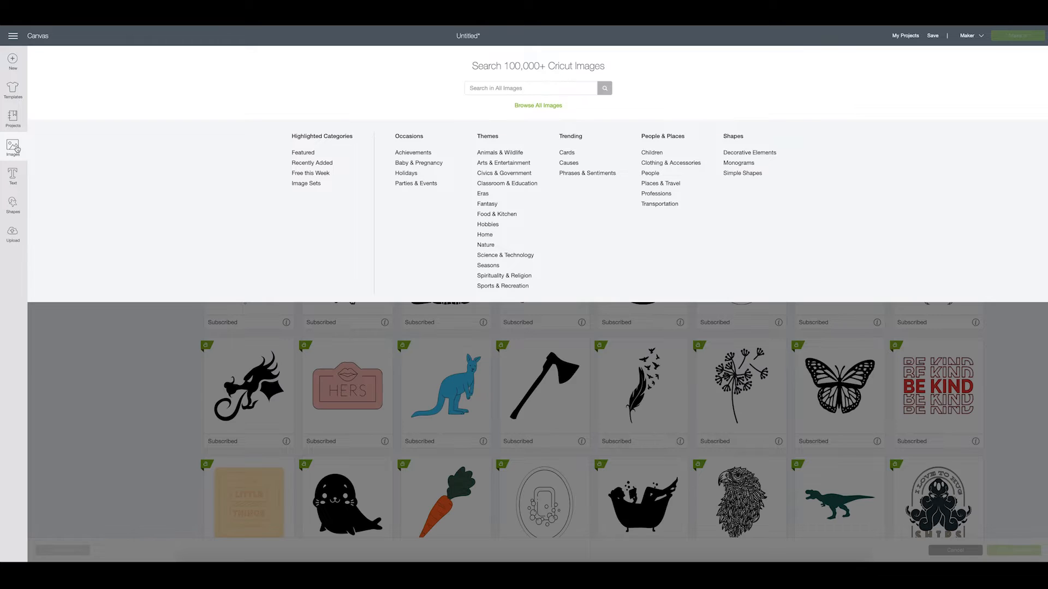
pyautogui.click(506, 89)
pyautogui.write('dad')
pyautogui.press('Return')
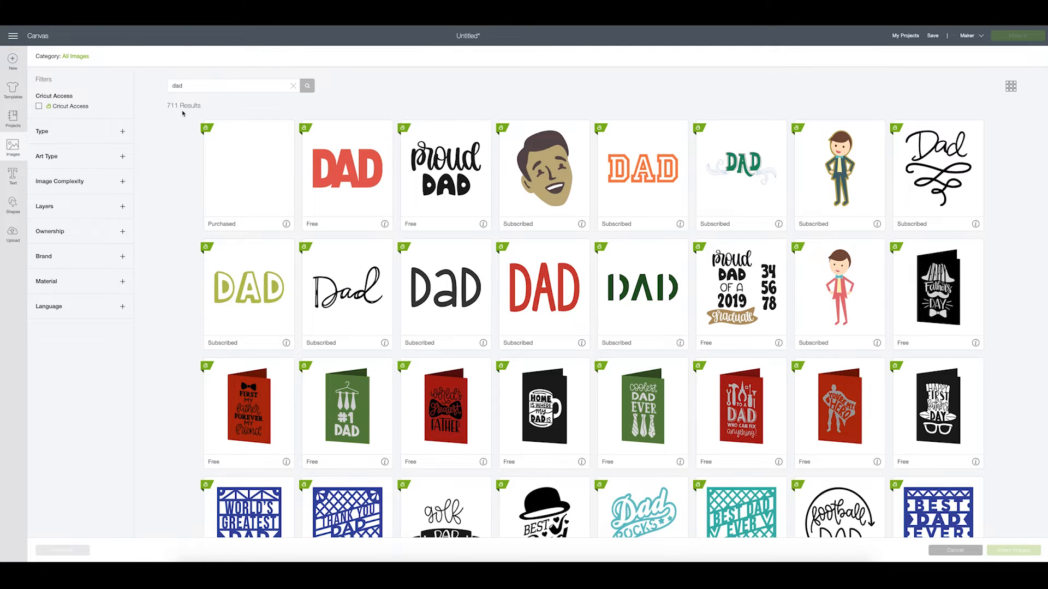
# Step: Browse the dad images and insert the thin black handwritten script "Dad" onto the canvas
pyautogui.scroll(-5, 700, 296)
pyautogui.scroll(-10, 700, 295)
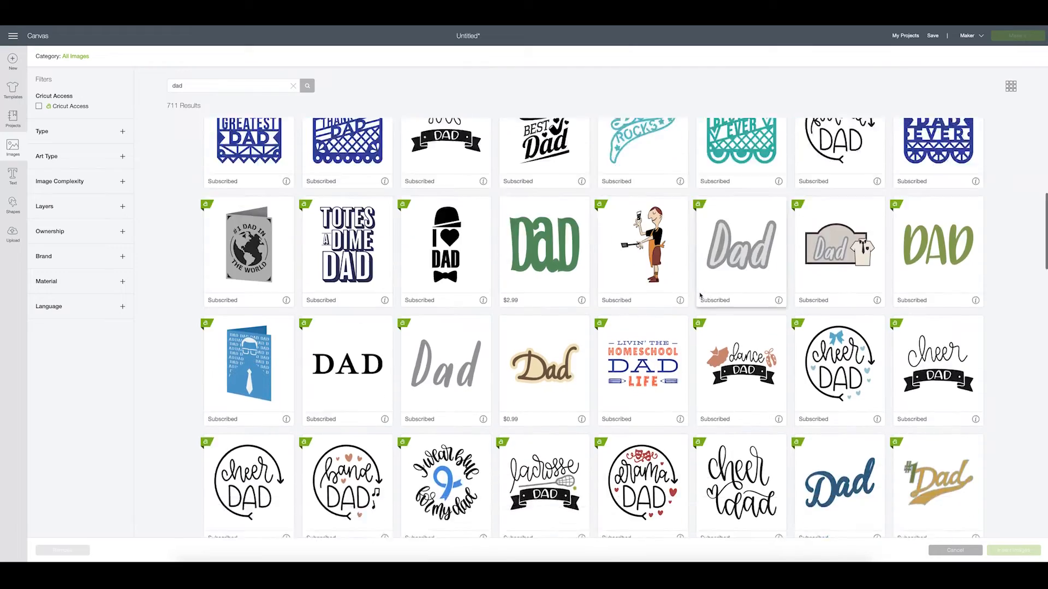
pyautogui.scroll(-1, 700, 296)
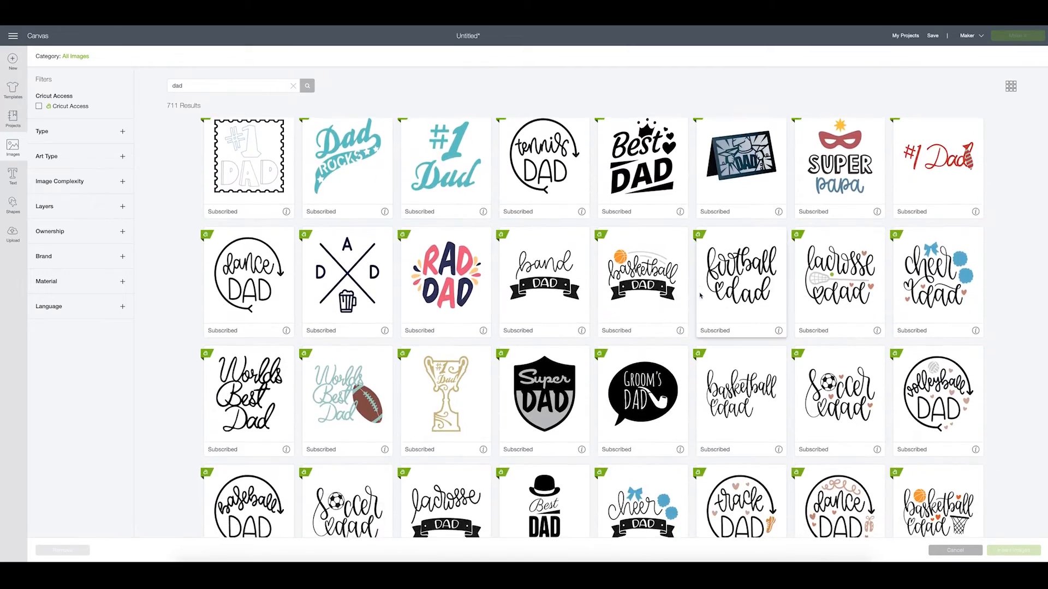
pyautogui.scroll(9, 700, 295)
pyautogui.scroll(-6, 700, 295)
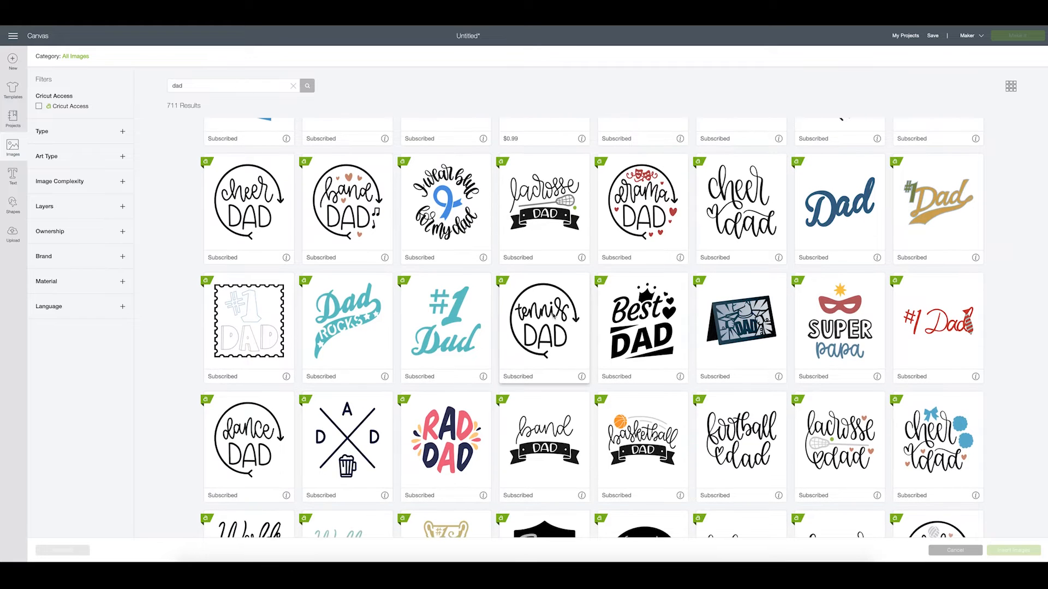
pyautogui.scroll(-3, 780, 439)
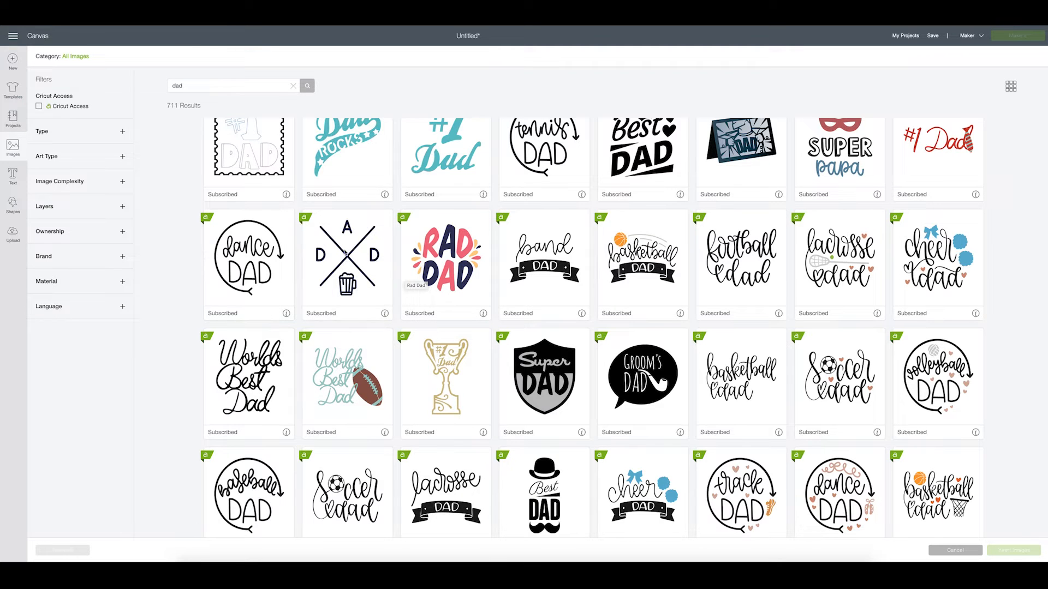
pyautogui.scroll(5, 545, 272)
pyautogui.scroll(10, 533, 275)
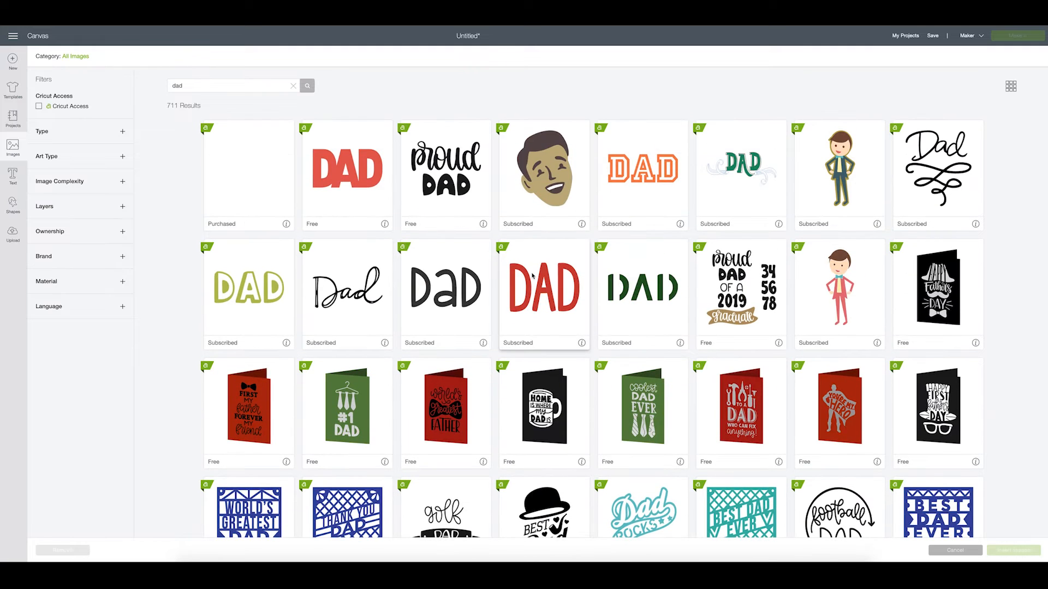
pyautogui.click(354, 299)
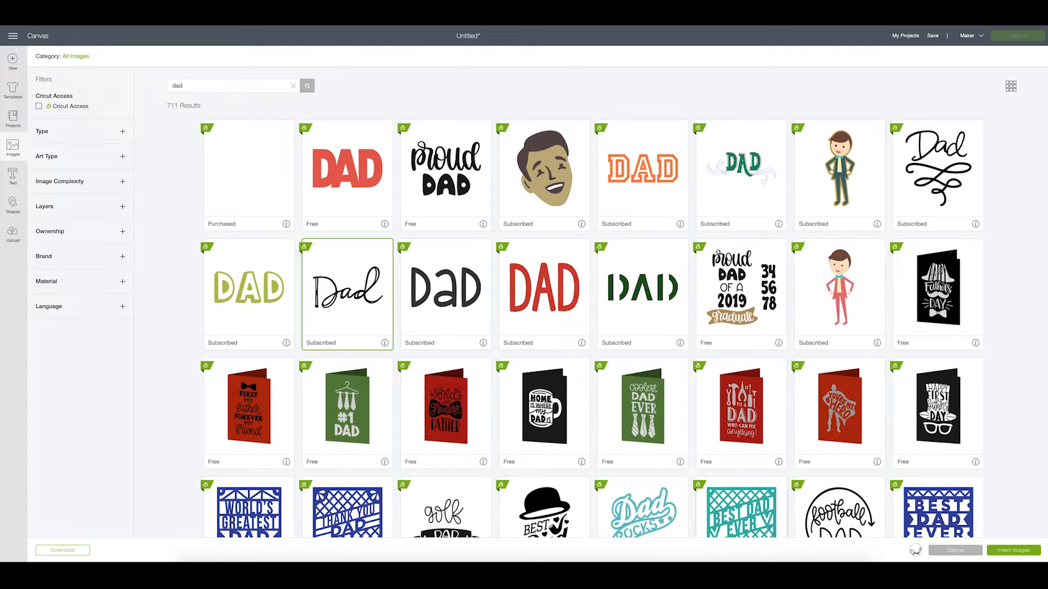
pyautogui.click(1016, 550)
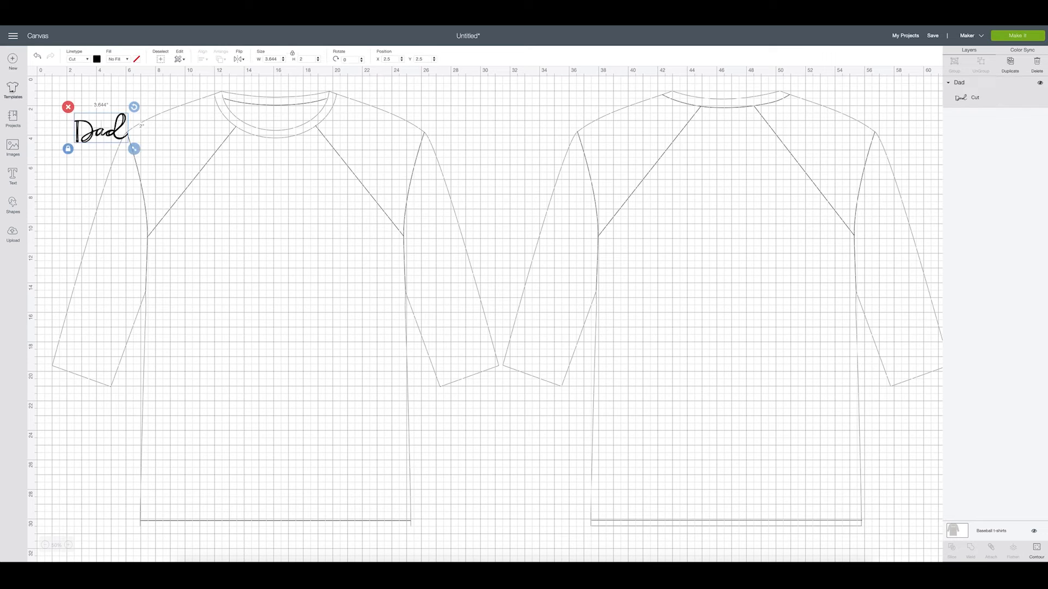
# Step: Enlarge the "Dad" image to about 9.4 inches wide and centre it on the chest of the front shirt outline
pyautogui.moveTo(101, 131); pyautogui.dragTo(370, 336)
pyautogui.moveTo(317, 278); pyautogui.dragTo(301, 277)
pyautogui.moveTo(356, 315); pyautogui.dragTo(345, 310)
pyautogui.moveTo(294, 277); pyautogui.dragTo(307, 272)
pyautogui.click(374, 245)
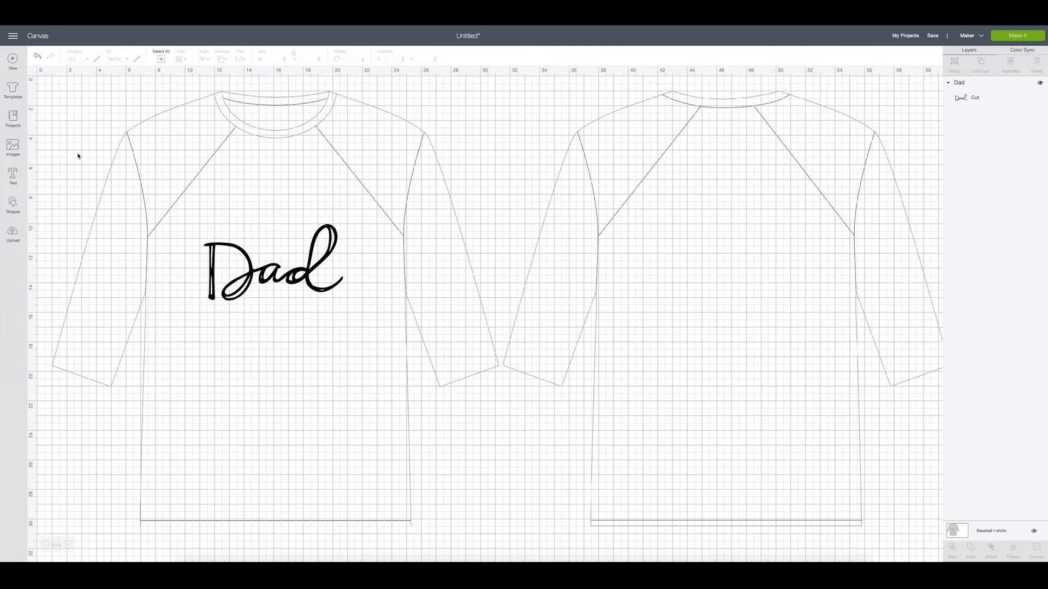
# Step: Add the text "GIRL" in the Four Seasons Home Decor font
pyautogui.click(10, 181)
pyautogui.click(65, 79)
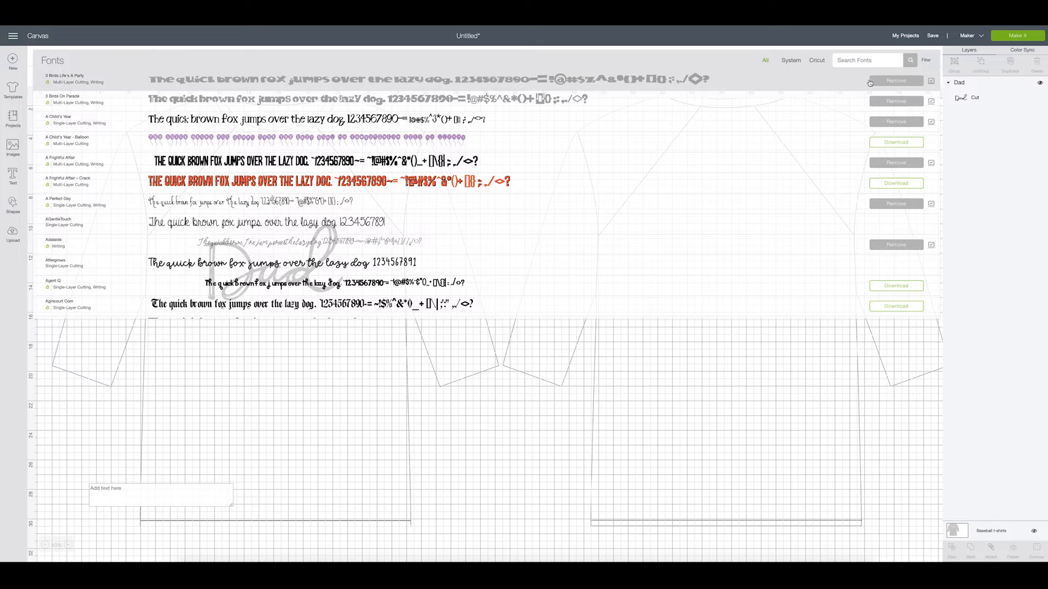
pyautogui.click(856, 59)
pyautogui.write('four')
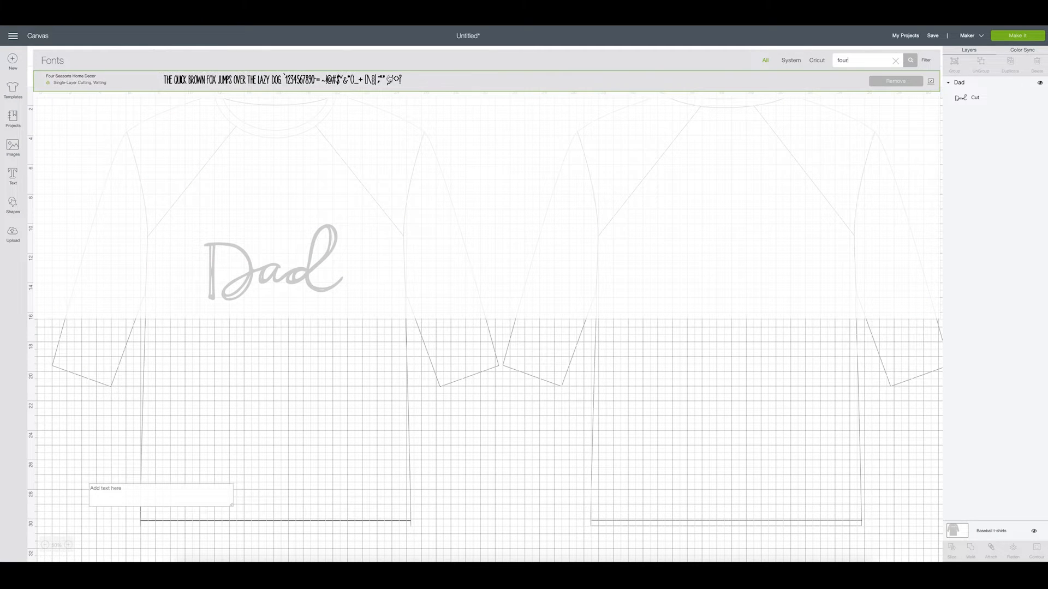
pyautogui.click(265, 82)
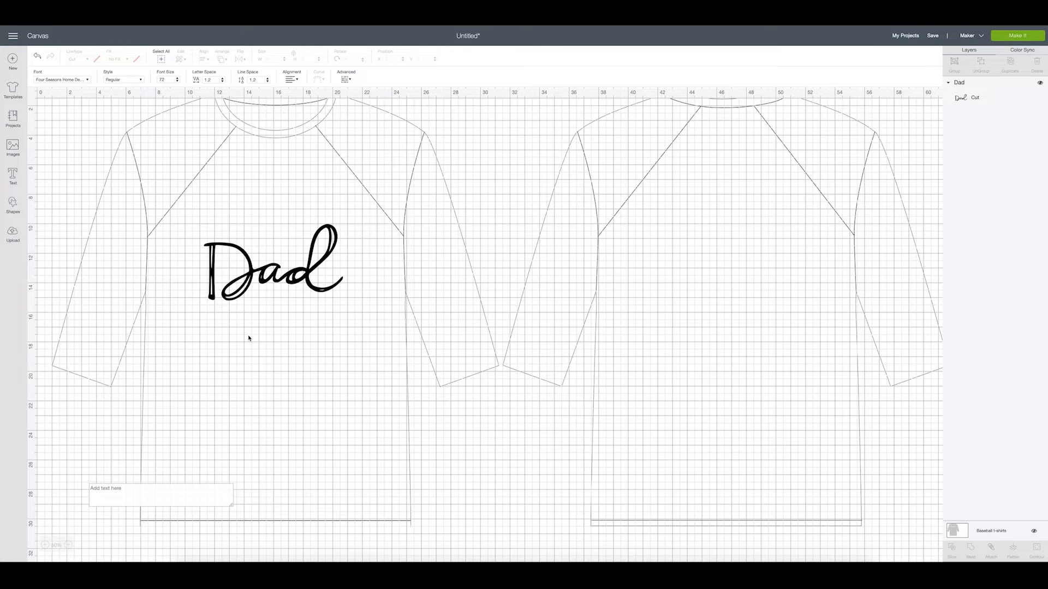
pyautogui.click(142, 484)
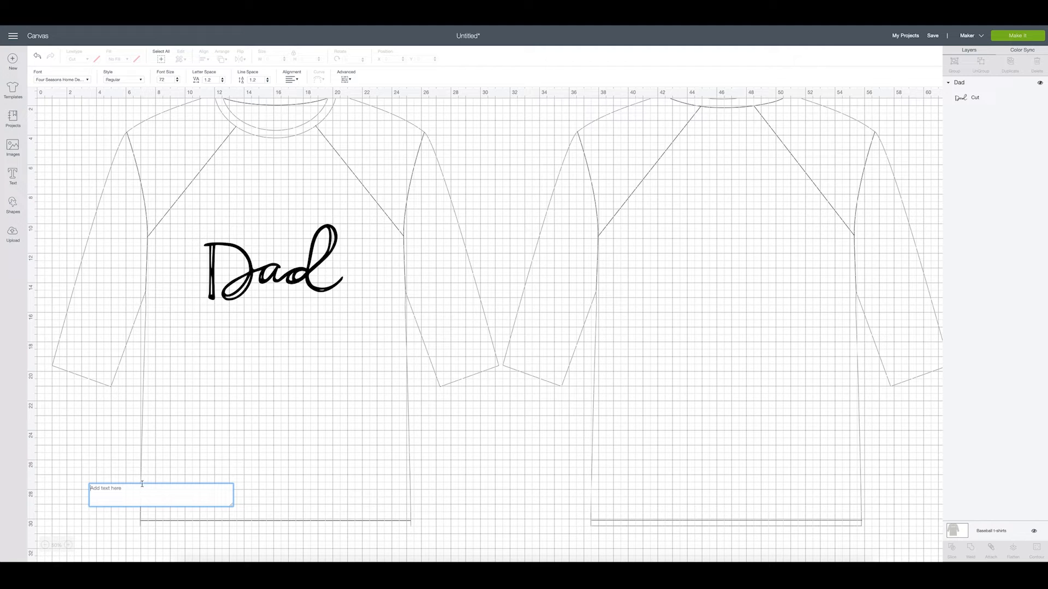
pyautogui.write('GIRL')
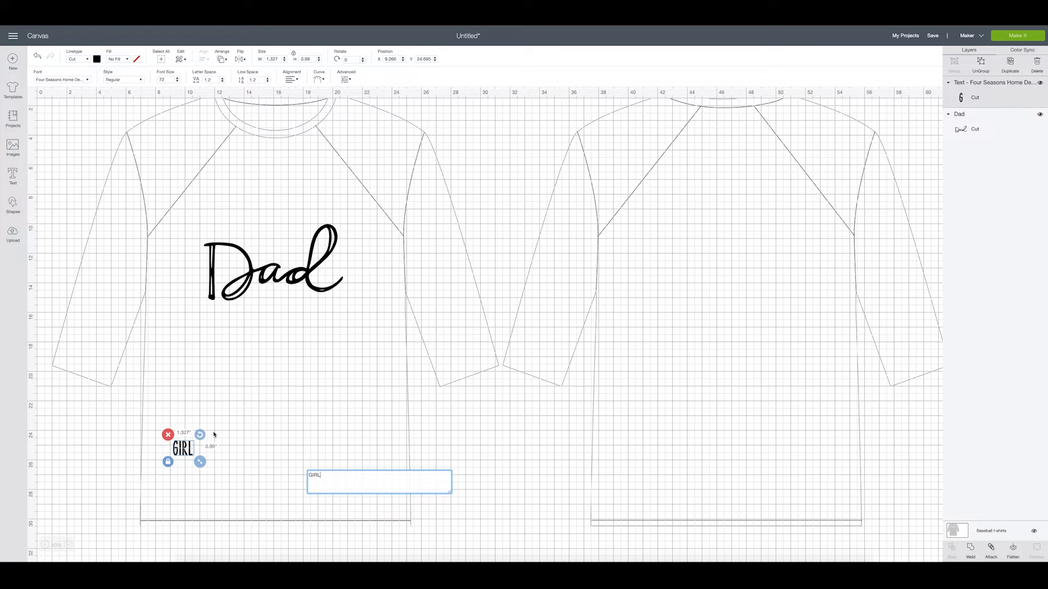
# Step: Enlarge the "GIRL" text to about 3.7 inches wide and place it above the middle of "Dad"
pyautogui.moveTo(199, 462); pyautogui.dragTo(242, 509)
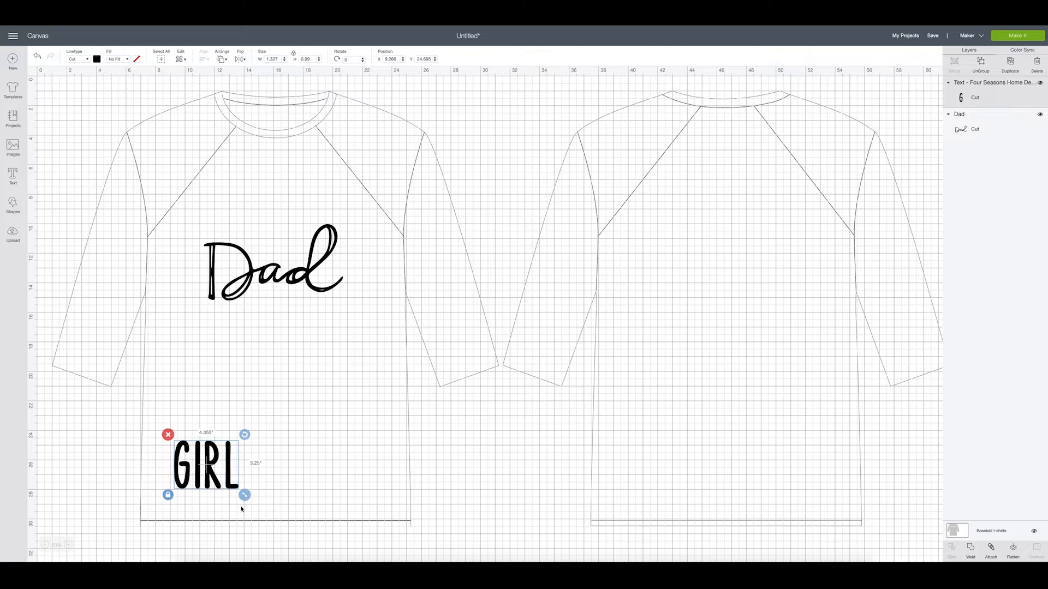
pyautogui.moveTo(209, 469); pyautogui.dragTo(286, 240)
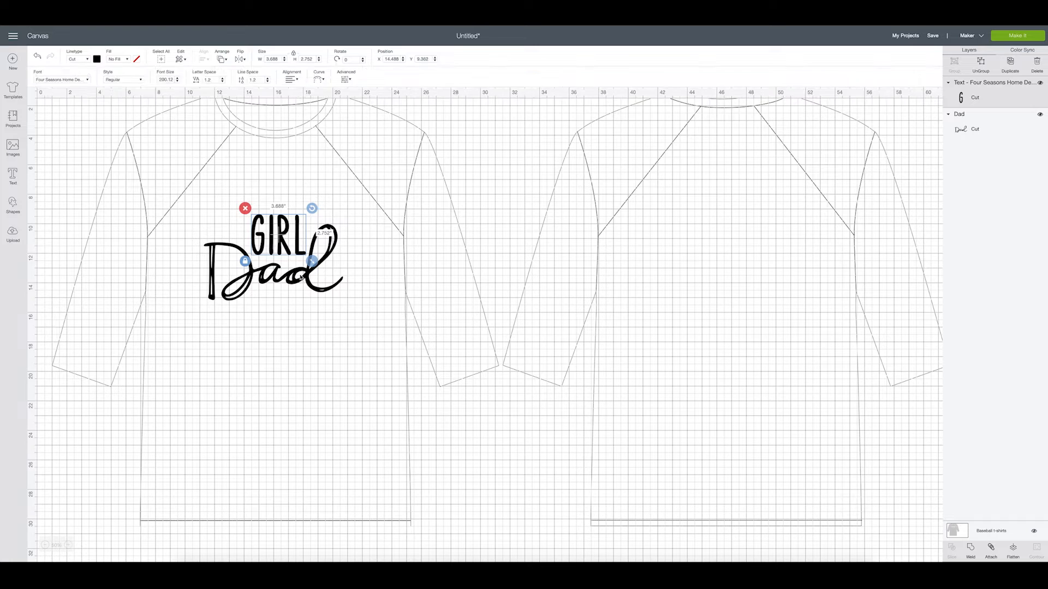
pyautogui.click(309, 353)
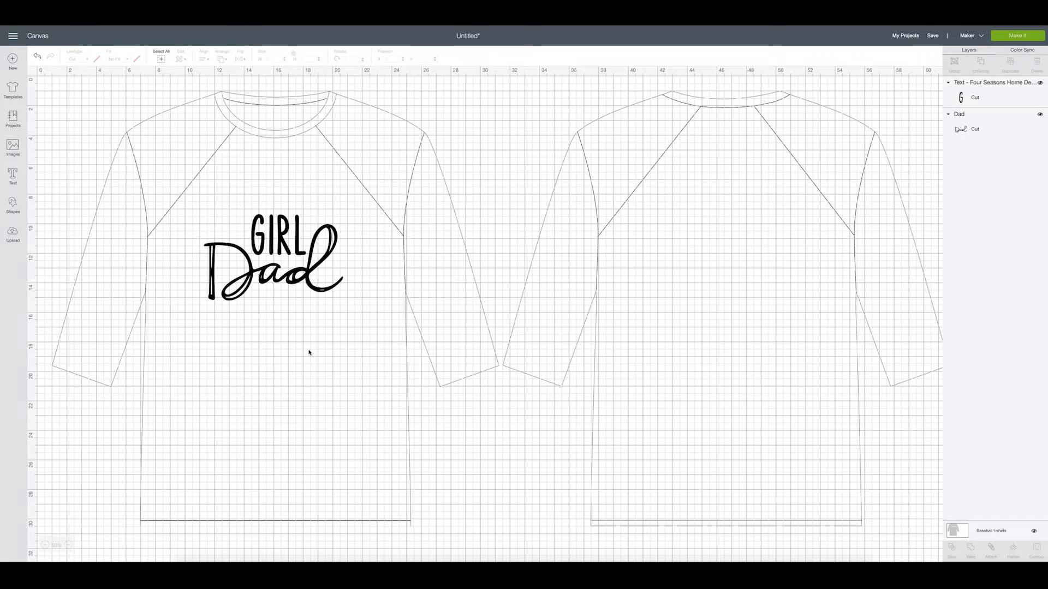
pyautogui.click(13, 175)
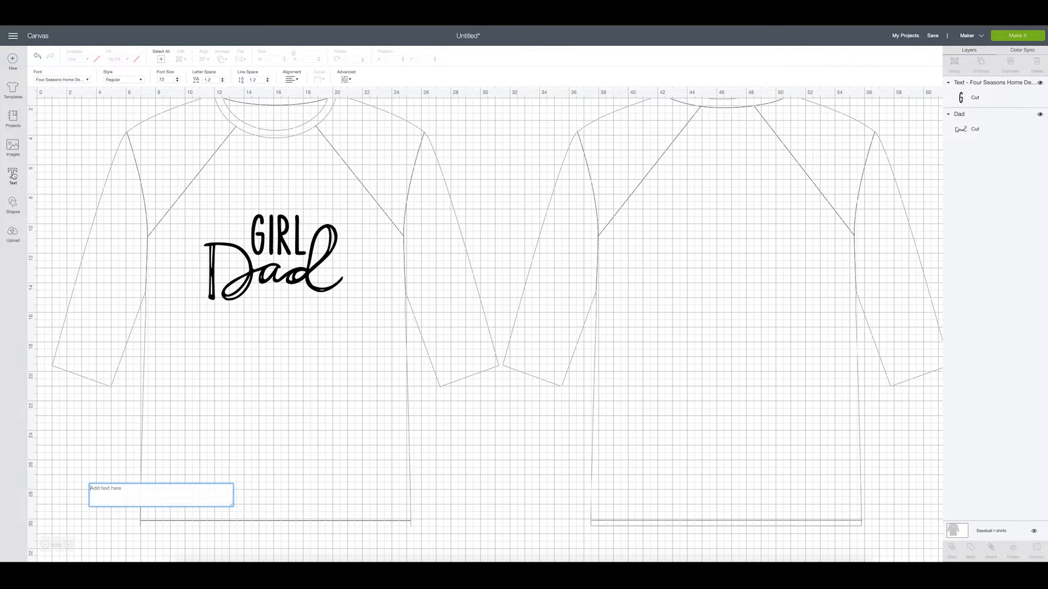
pyautogui.click(57, 79)
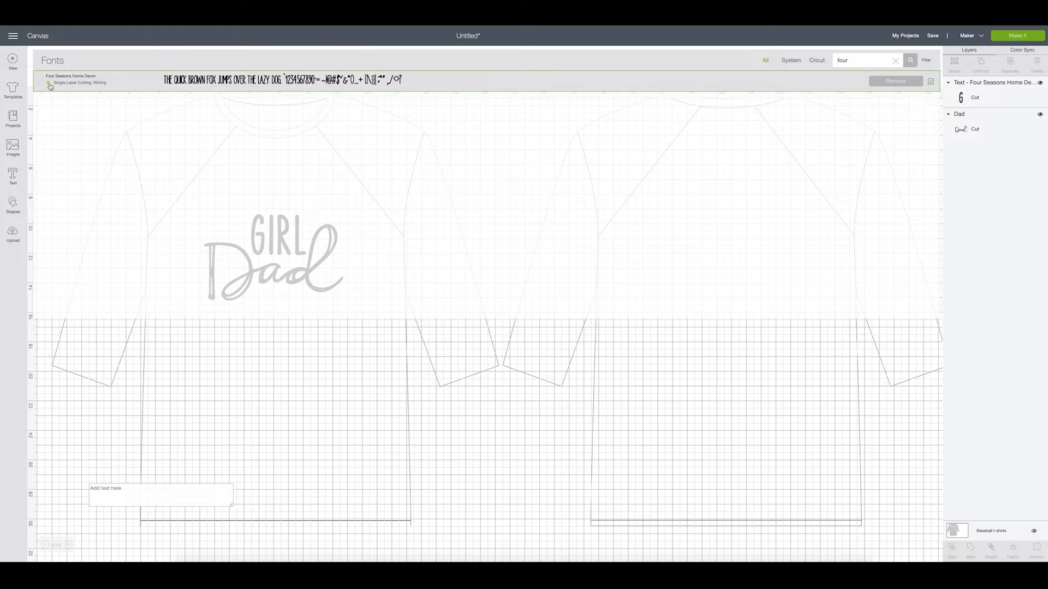
pyautogui.click(159, 490)
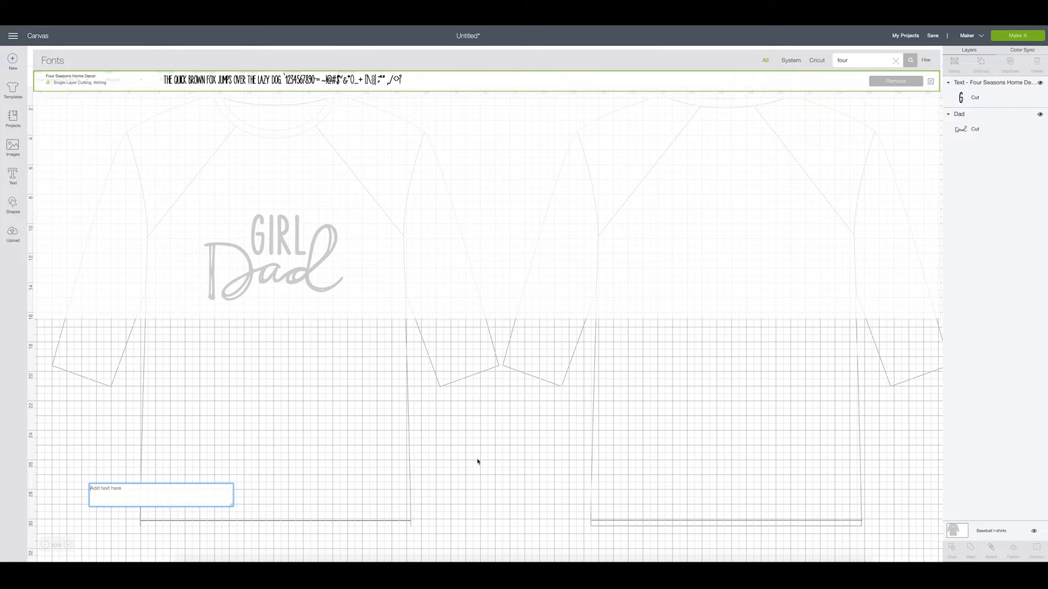
pyautogui.click(444, 443)
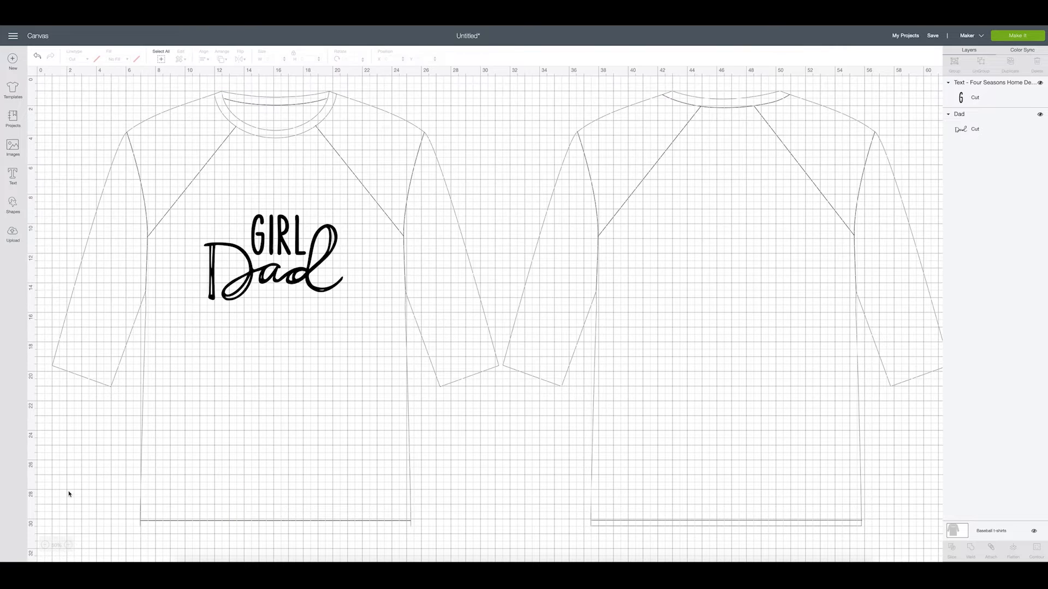
# Step: Add a second text reading "SINCE 2016" in the Four Seasons Home Decor font
pyautogui.click(13, 175)
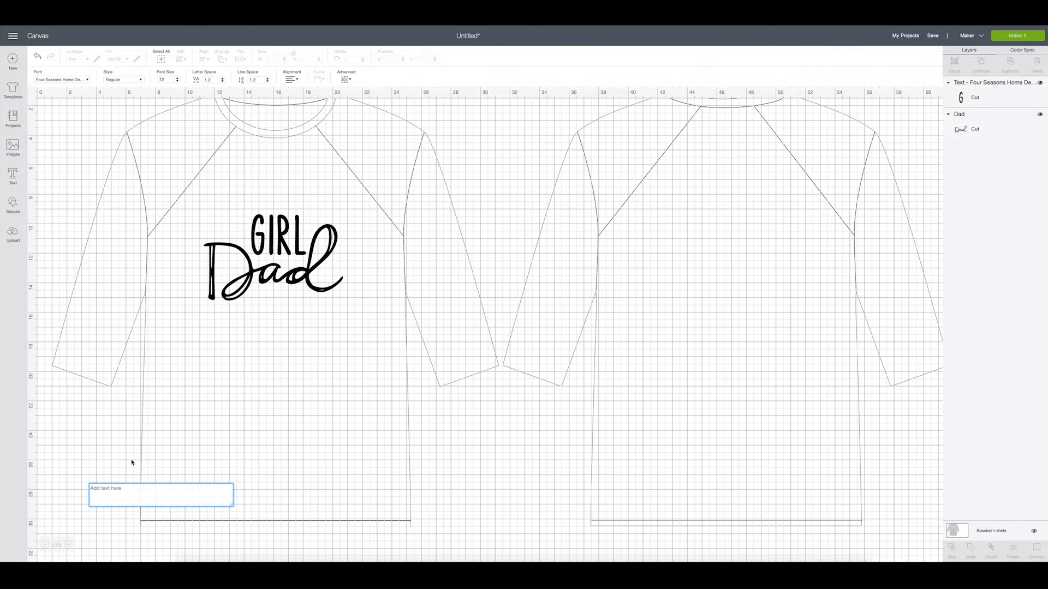
pyautogui.write('SIN')
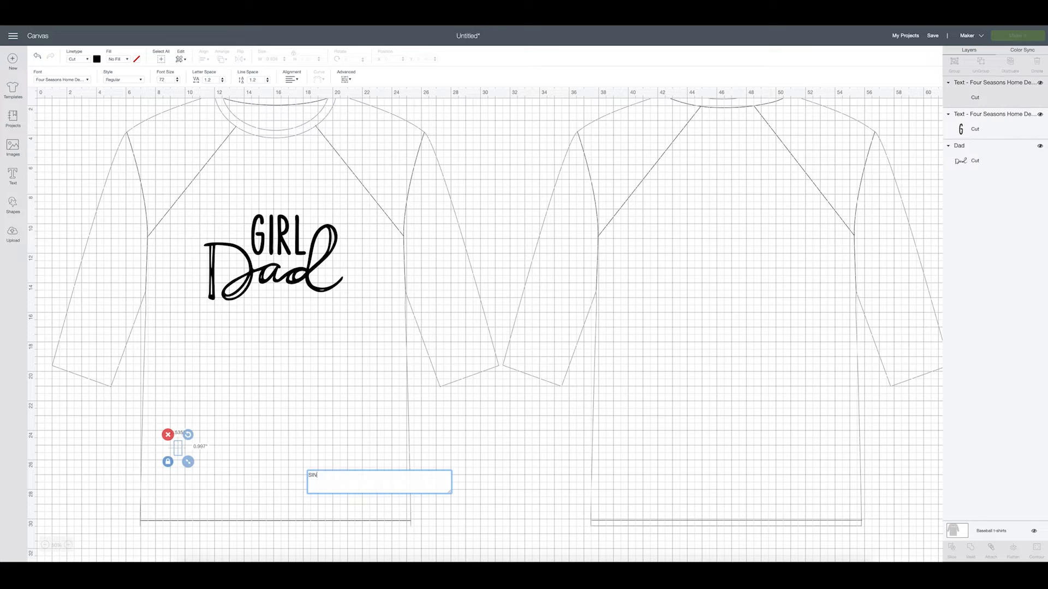
pyautogui.write('CE 2016')
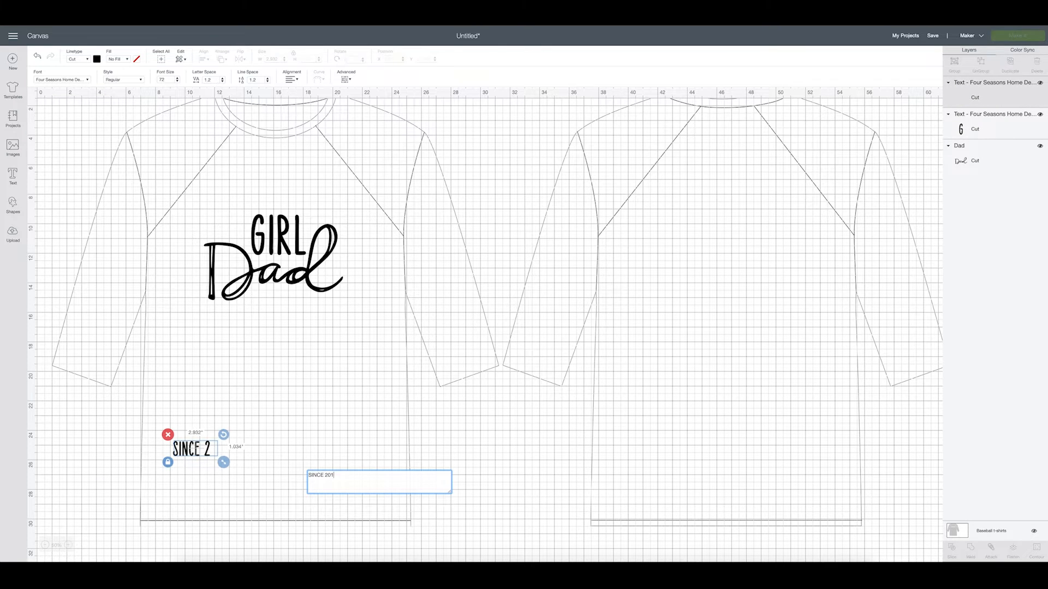
# Step: Resize the "SINCE 2016" text to about 3 inches wide and place it centred just beneath "Dad"
pyautogui.click(194, 451)
pyautogui.moveTo(237, 463); pyautogui.dragTo(286, 297)
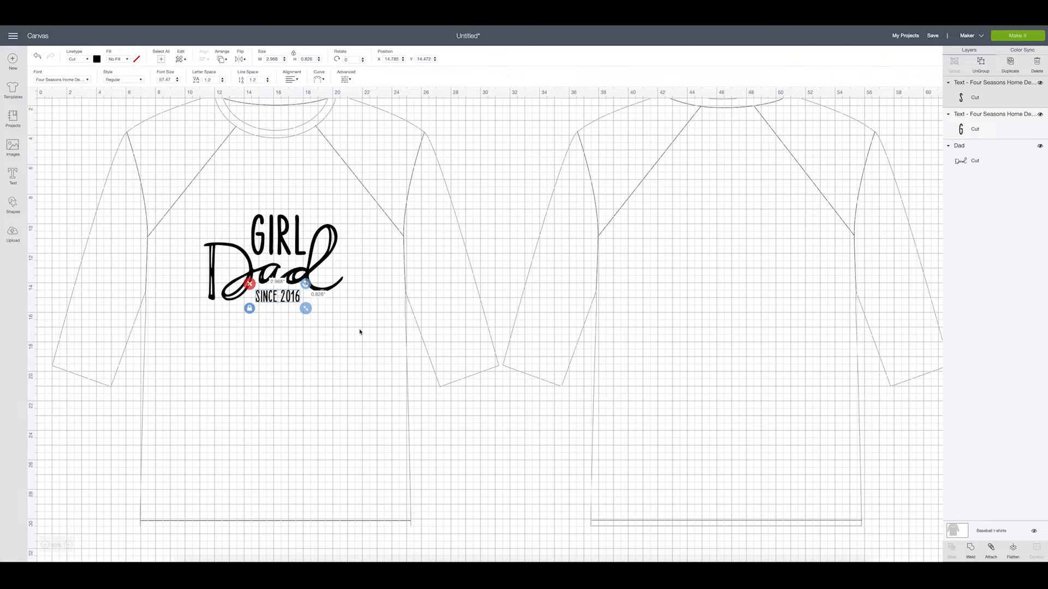
pyautogui.click(437, 452)
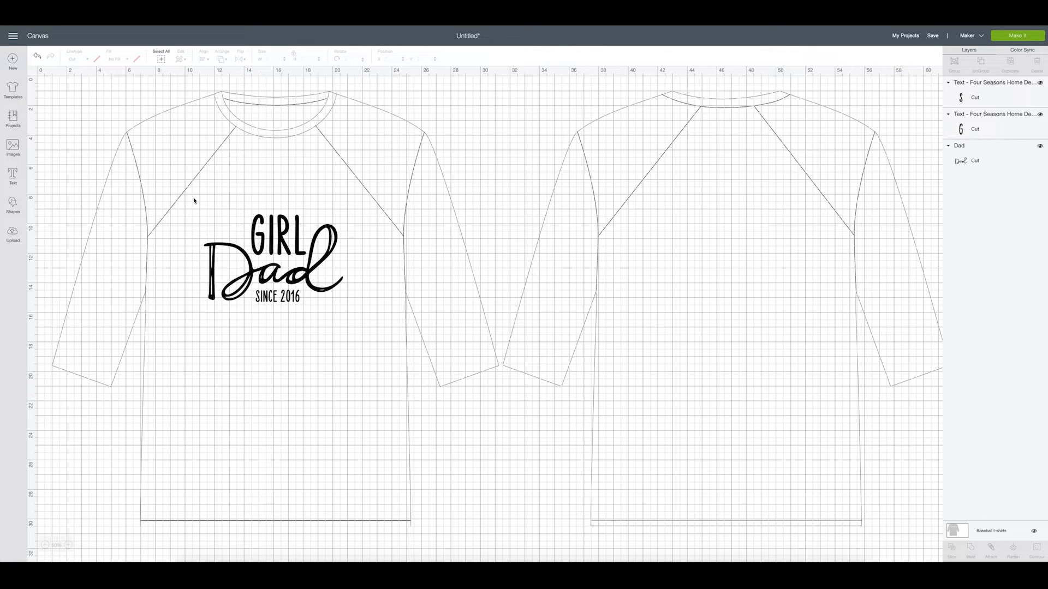
# Step: Select the whole "GIRL Dad SINCE 2016" design and change its material colour to dark navy blue
pyautogui.moveTo(194, 200); pyautogui.dragTo(376, 352)
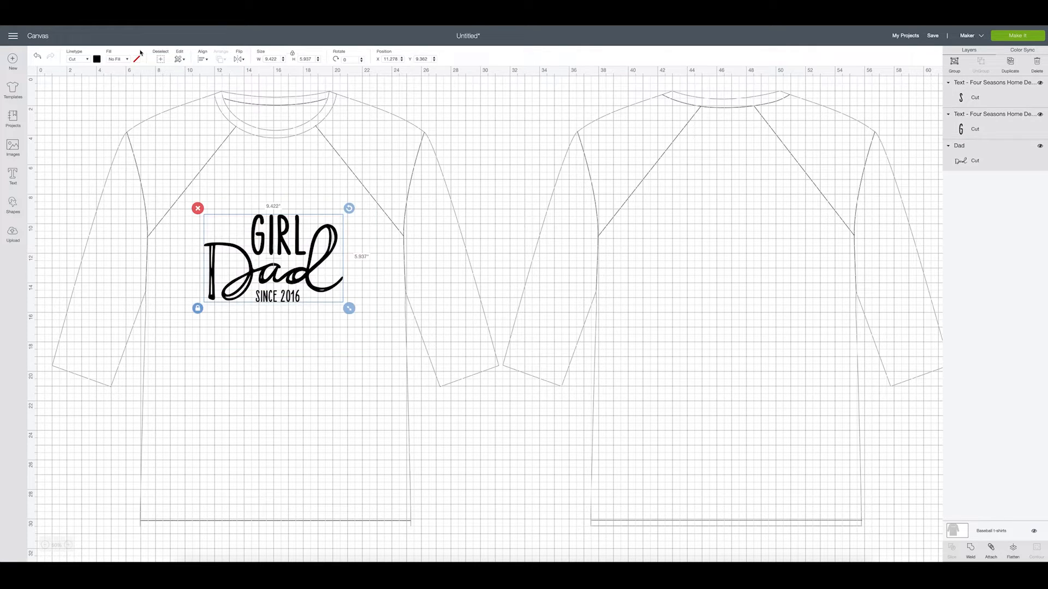
pyautogui.click(97, 59)
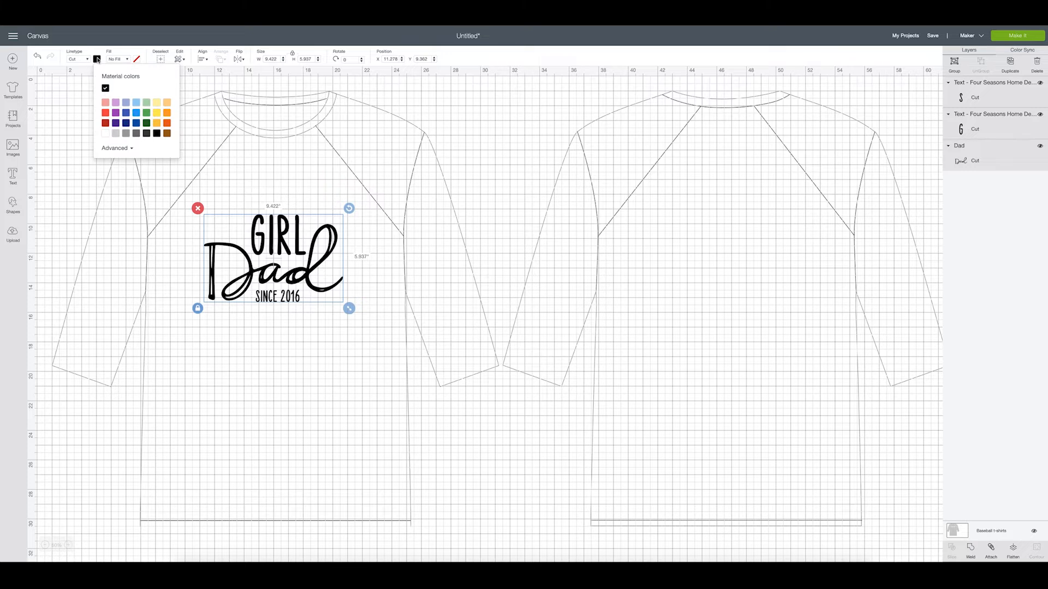
pyautogui.click(136, 124)
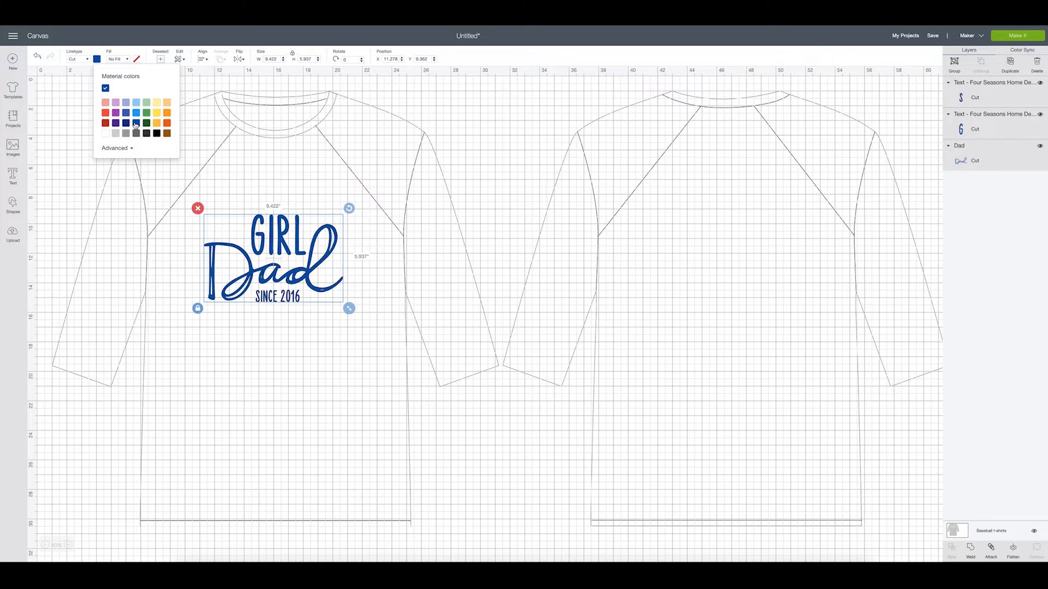
pyautogui.click(130, 124)
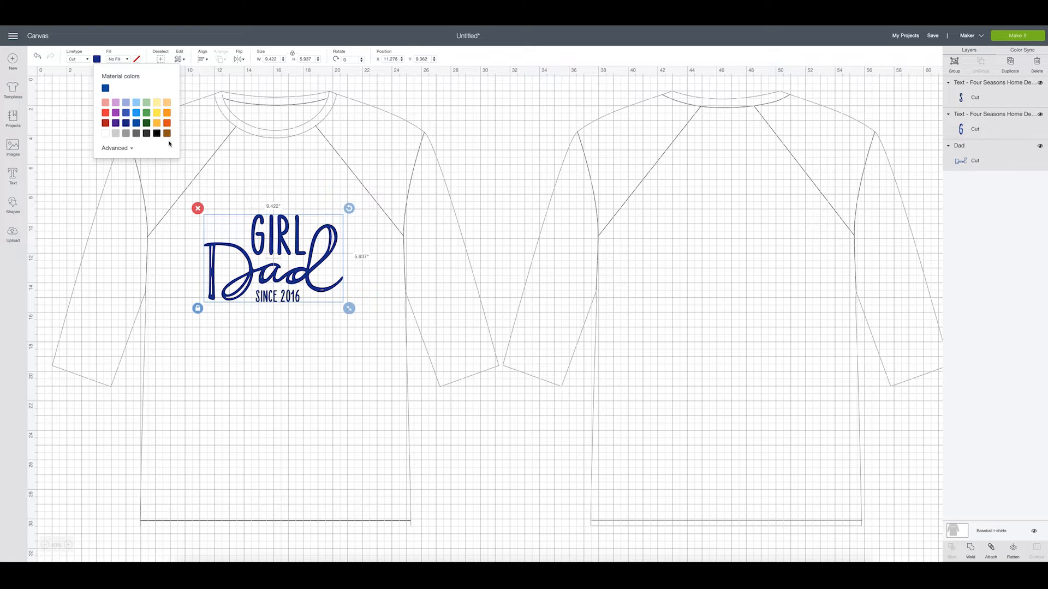
# Step: Move the "SINCE 2016" text slightly down beneath "Dad", to about x 14.76, y 14.5 inches
pyautogui.click(509, 500)
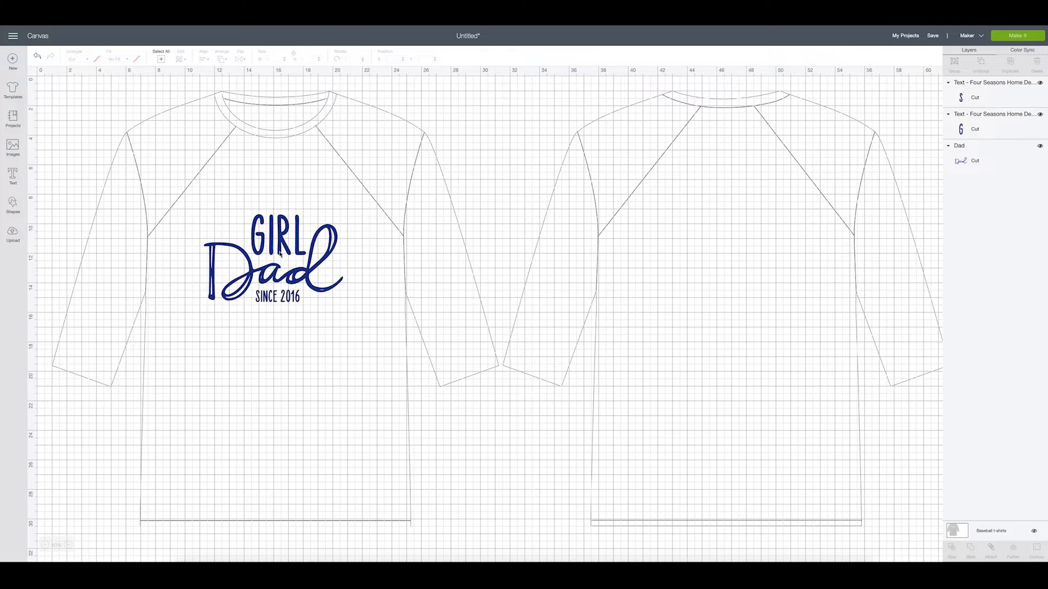
pyautogui.click(283, 303)
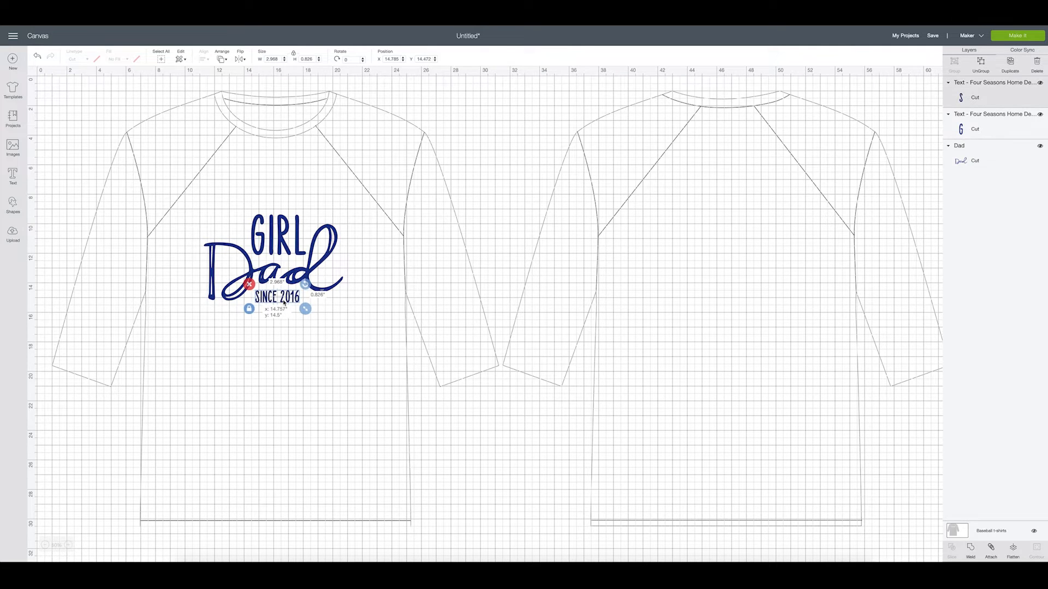
pyautogui.moveTo(284, 304); pyautogui.dragTo(284, 305)
pyautogui.click(546, 437)
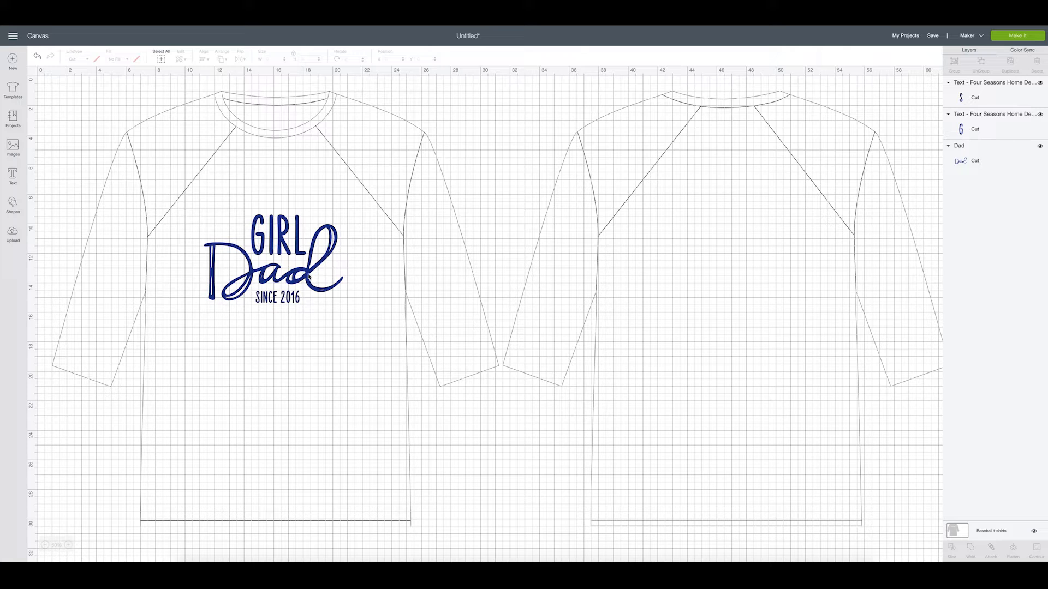
# Step: Weld "GIRL", "Dad" and "SINCE 2016" together into a single cut image
pyautogui.click(280, 223)
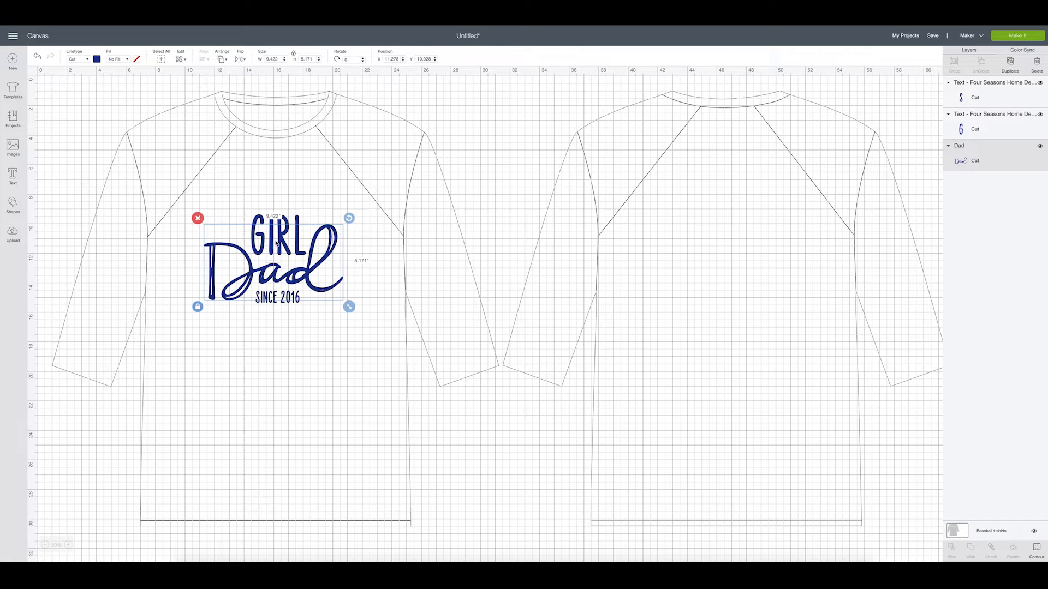
pyautogui.moveTo(194, 202); pyautogui.dragTo(341, 348)
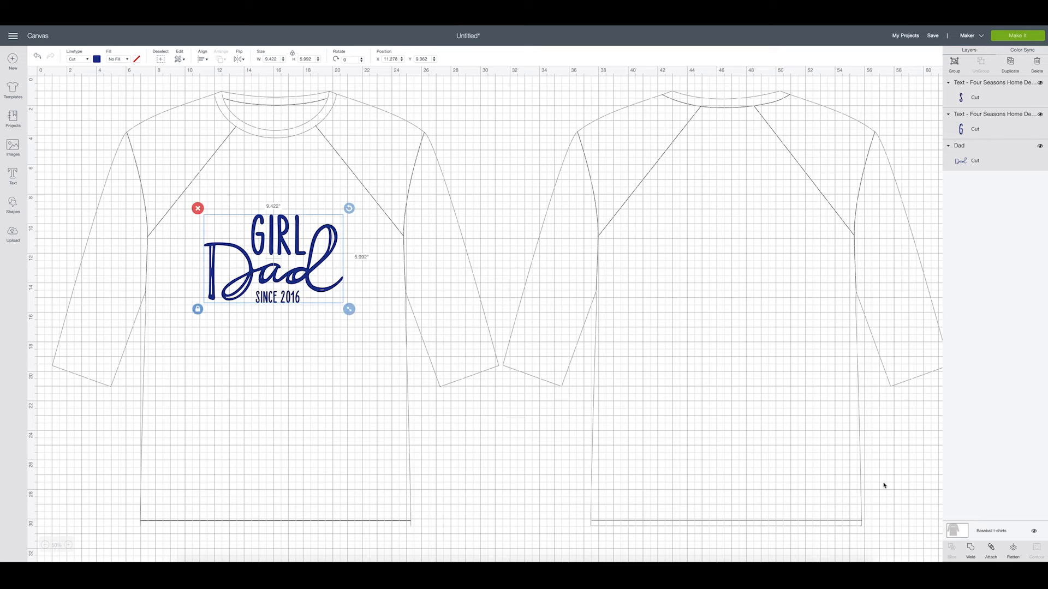
pyautogui.click(973, 550)
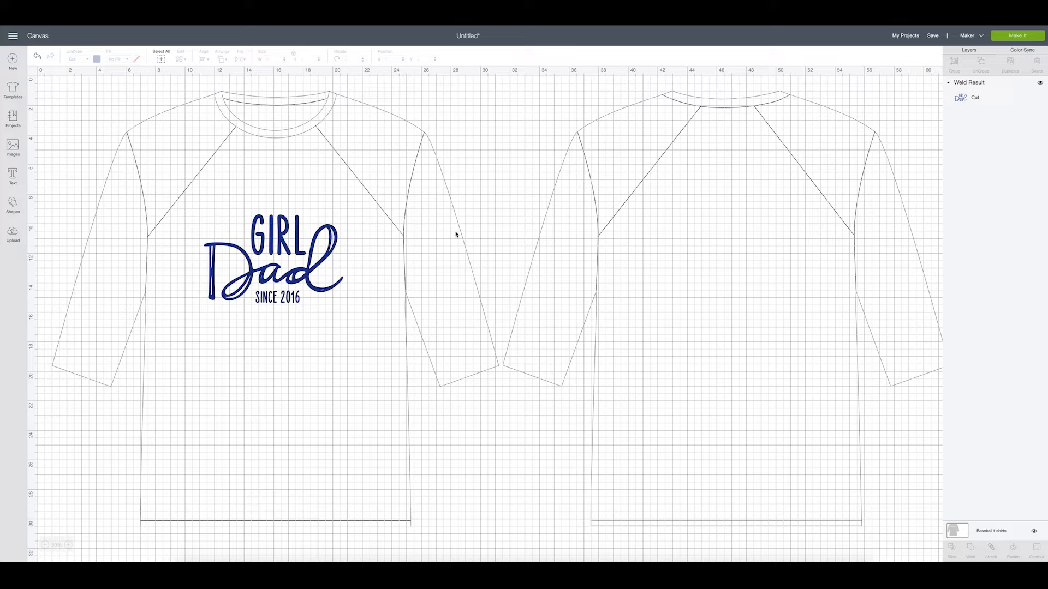
# Step: Resize the welded "GIRL Dad SINCE 2016" design proportionally to a width of 9.5 inches
pyautogui.click(283, 265)
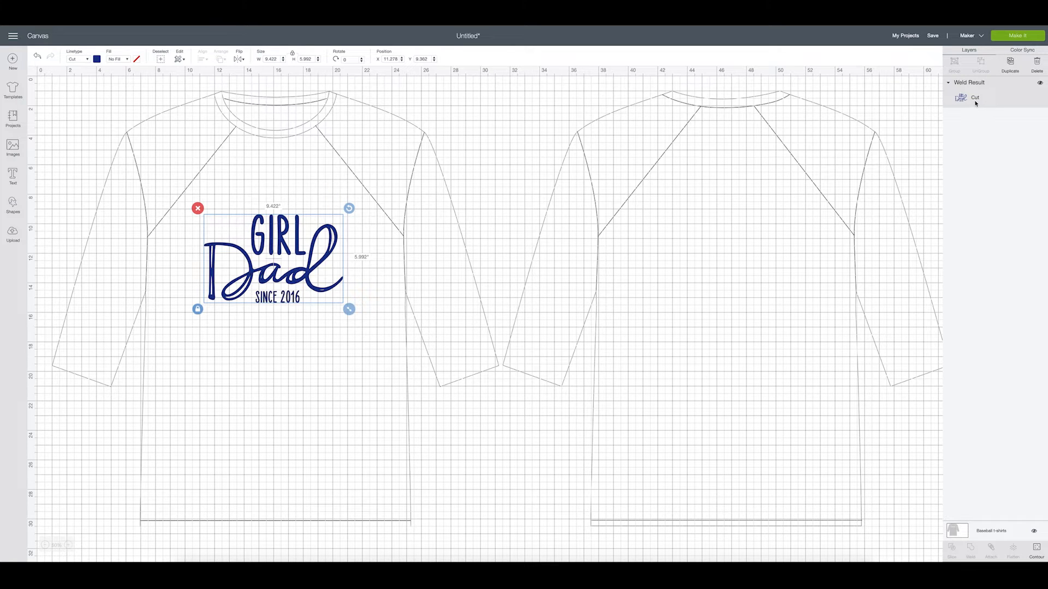
pyautogui.moveTo(349, 309)
pyautogui.mouseDown()
pyautogui.moveTo(289, 263)
pyautogui.moveTo(396, 346)
pyautogui.moveTo(309, 283)
pyautogui.moveTo(383, 348)
pyautogui.moveTo(353, 326)
pyautogui.mouseUp()
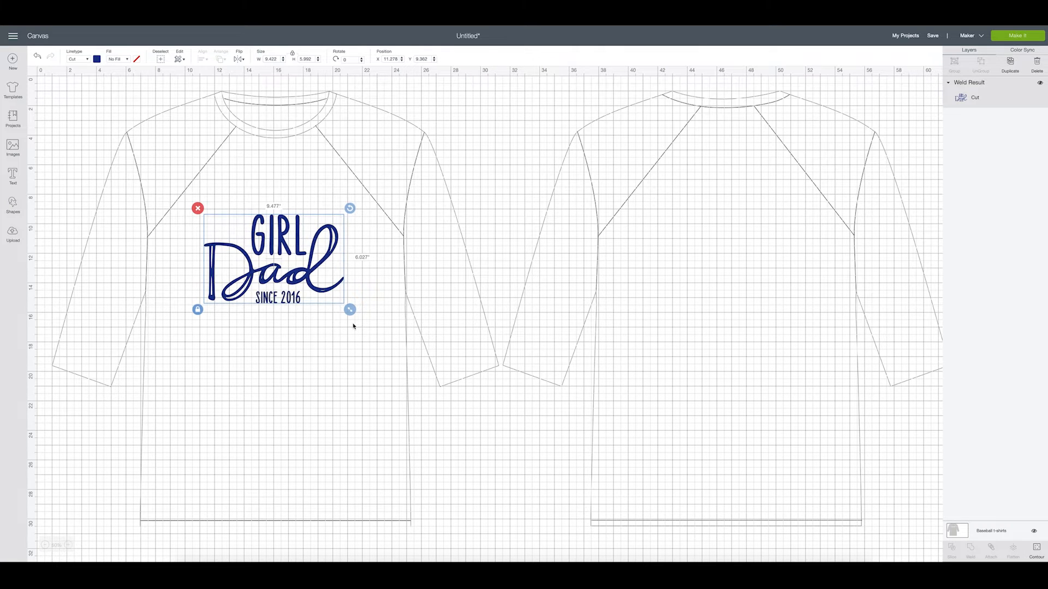
pyautogui.moveTo(353, 326); pyautogui.dragTo(350, 311)
pyautogui.click(274, 59)
pyautogui.write('9.5')
pyautogui.press('Return')
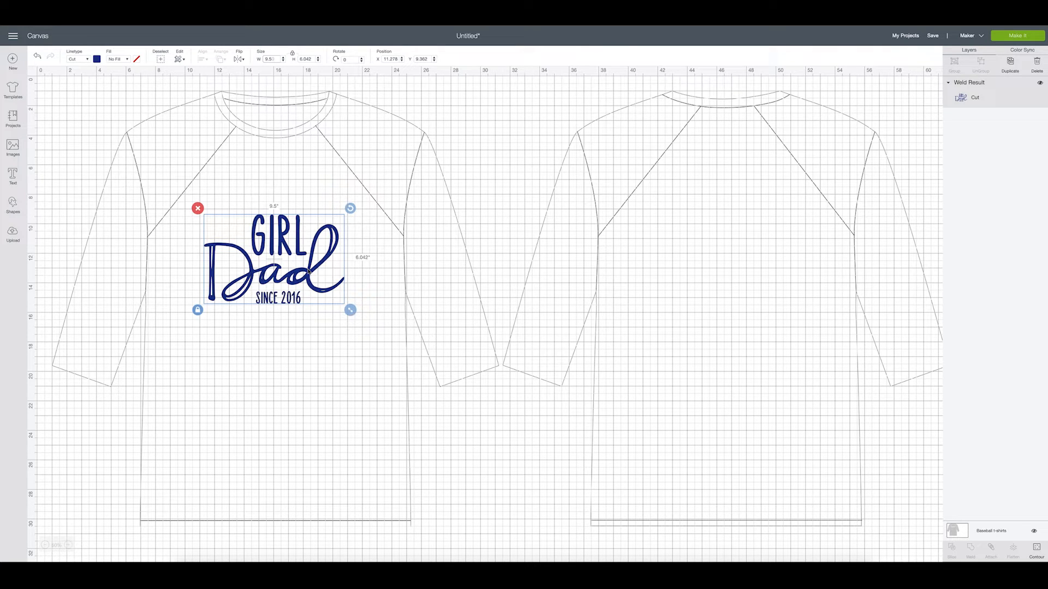
# Step: Check whether Cricut Joy supports the welded design, and set the cutting machine to Cricut Explore Family
pyautogui.click(970, 36)
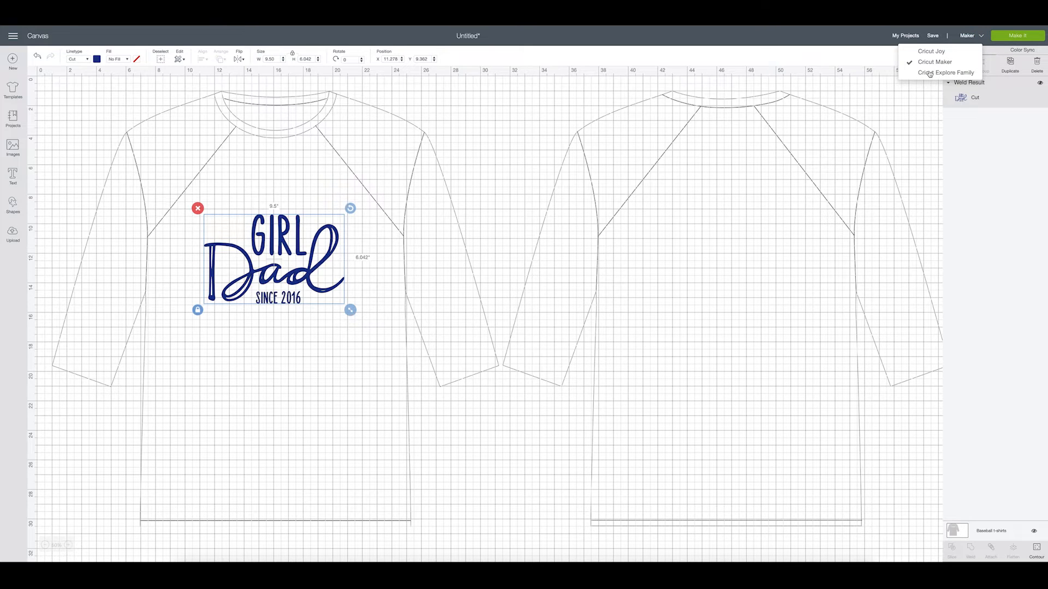
pyautogui.click(929, 73)
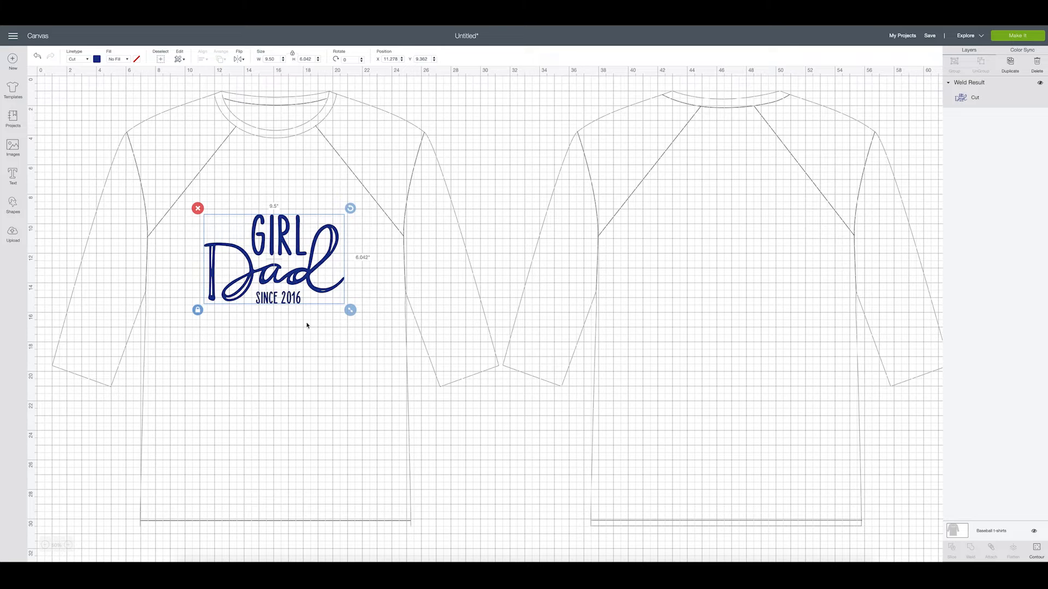
pyautogui.click(967, 36)
pyautogui.click(940, 51)
pyautogui.moveTo(1030, 85)
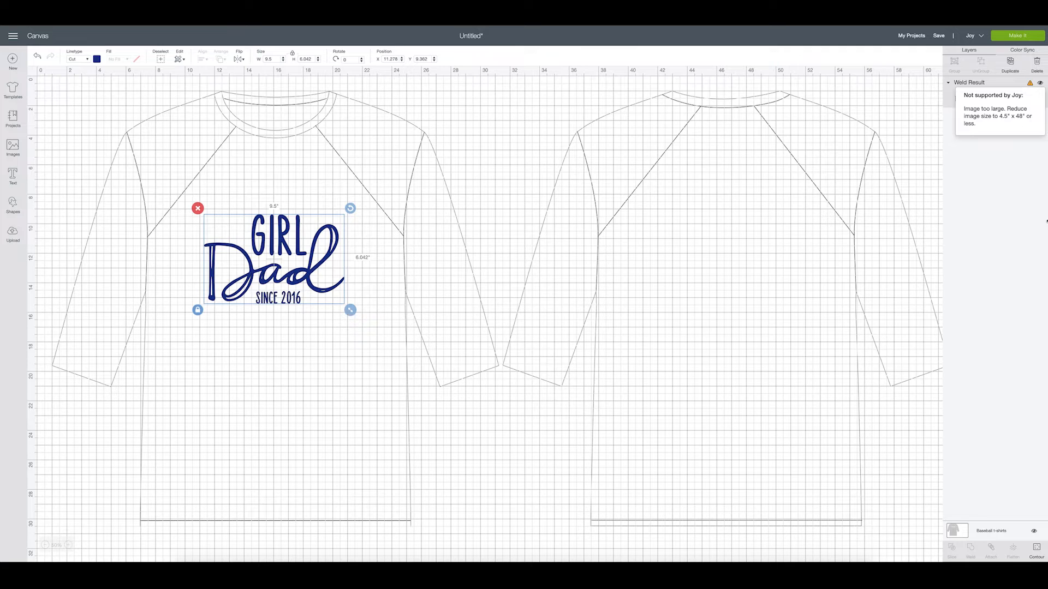
pyautogui.click(973, 35)
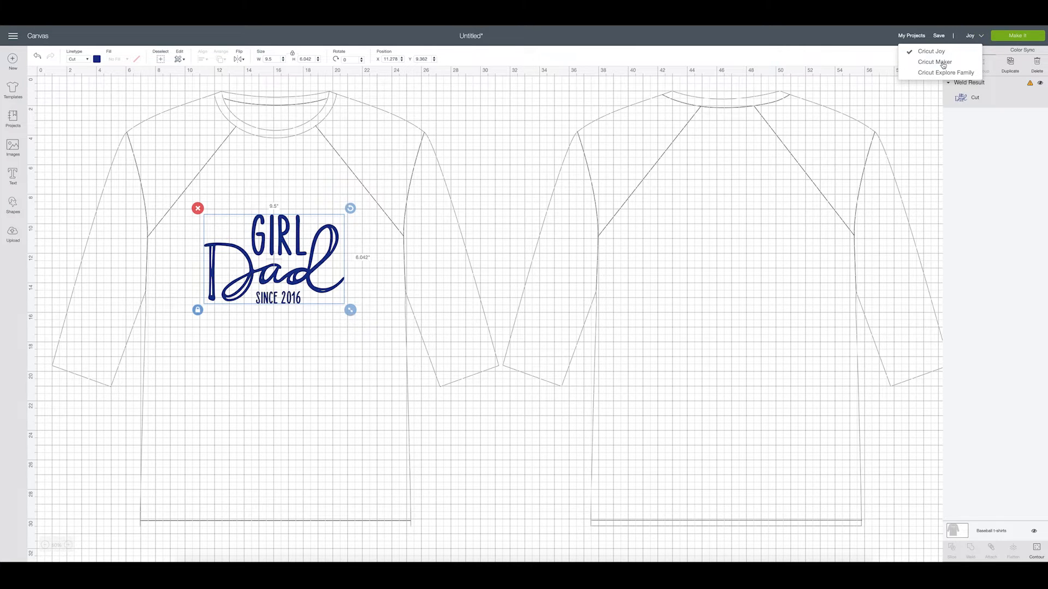
pyautogui.click(942, 73)
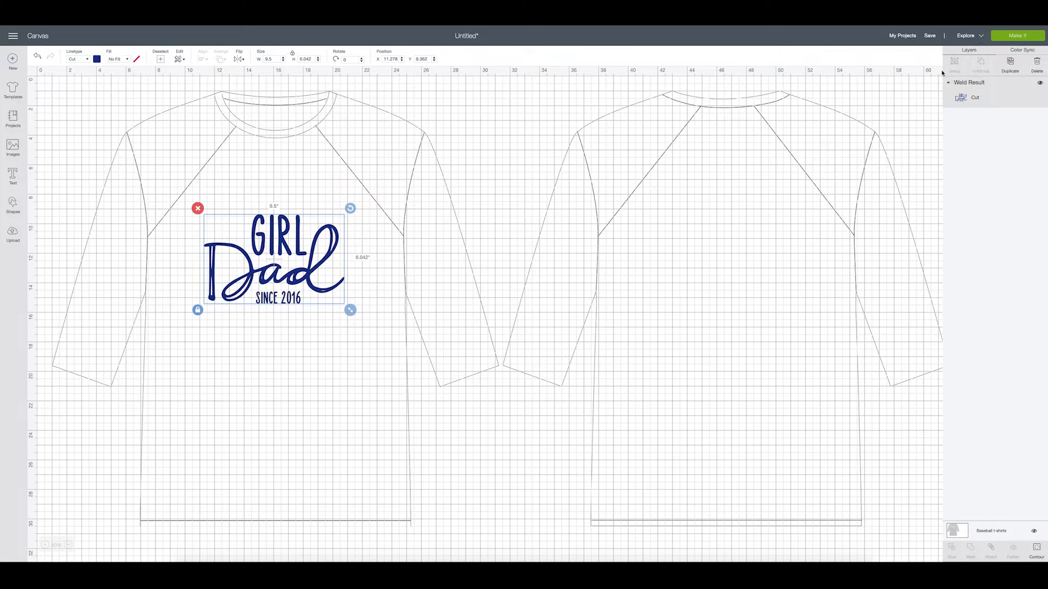
# Step: Send the design to the cutting mat, turn on Mirror for it and continue to the material setup
pyautogui.click(1038, 39)
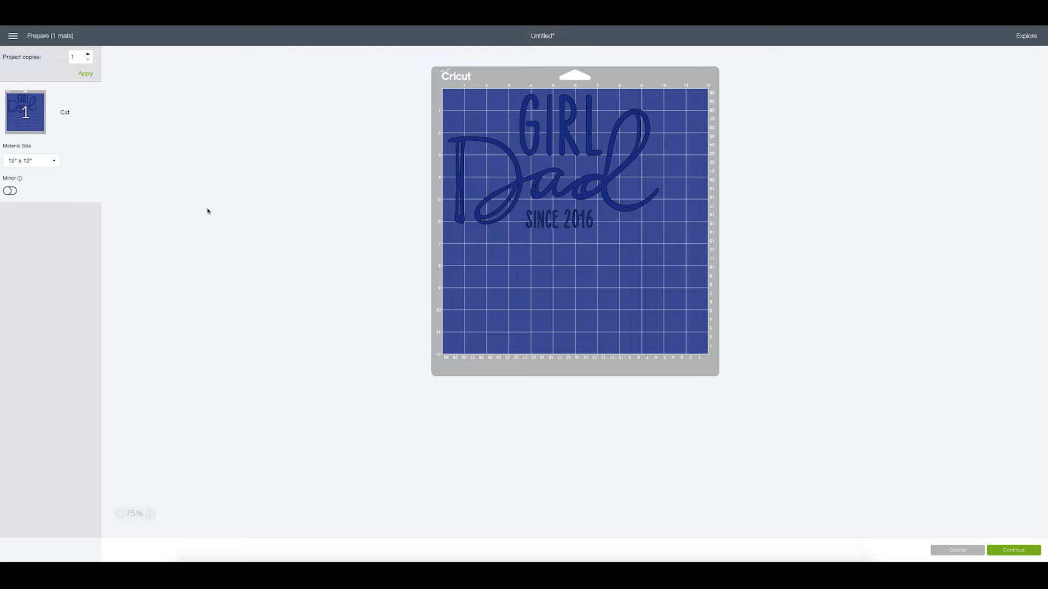
pyautogui.click(11, 191)
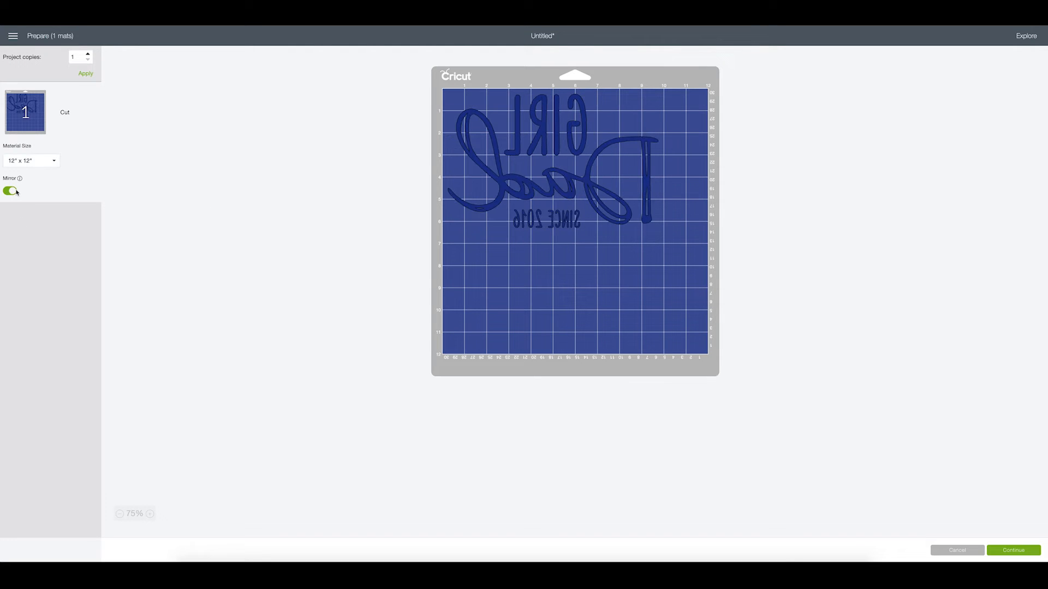
pyautogui.click(1010, 554)
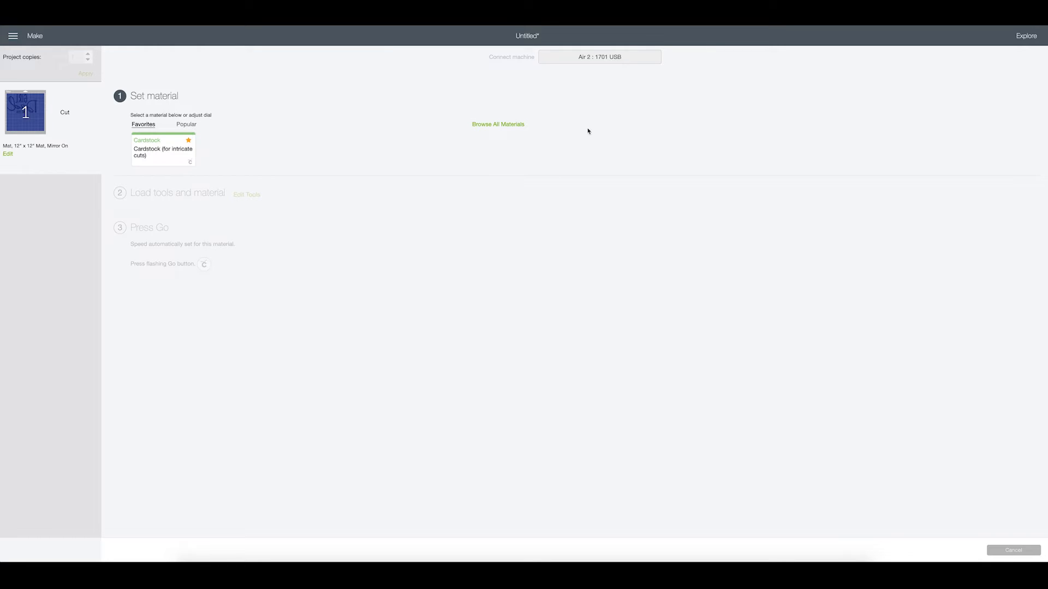
# Step: Set the cutting material to Everyday Iron-On from the full list of materials
pyautogui.click(512, 125)
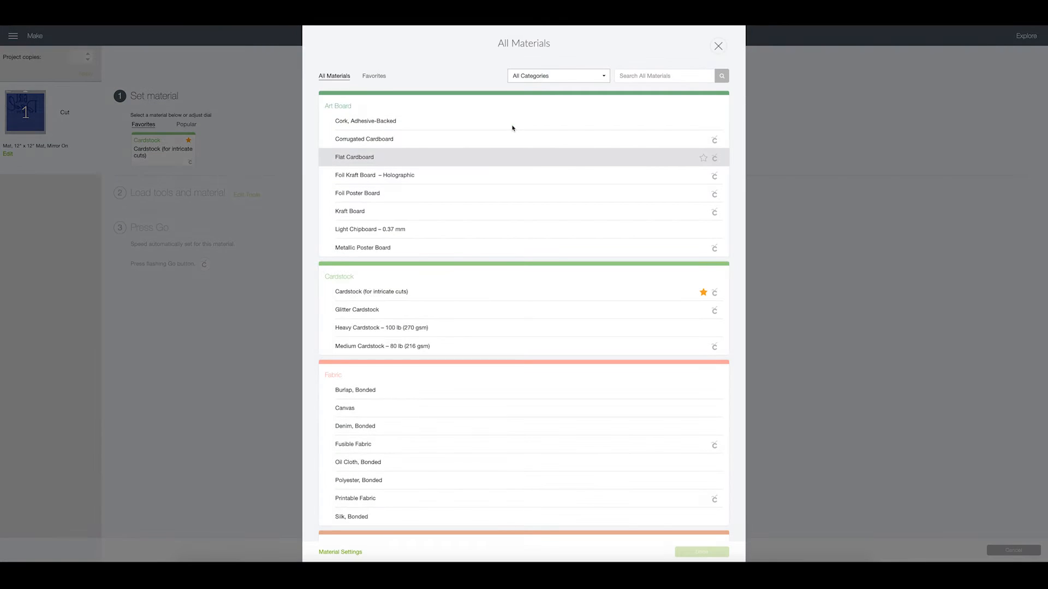
pyautogui.scroll(-3, 487, 428)
pyautogui.scroll(-10, 487, 429)
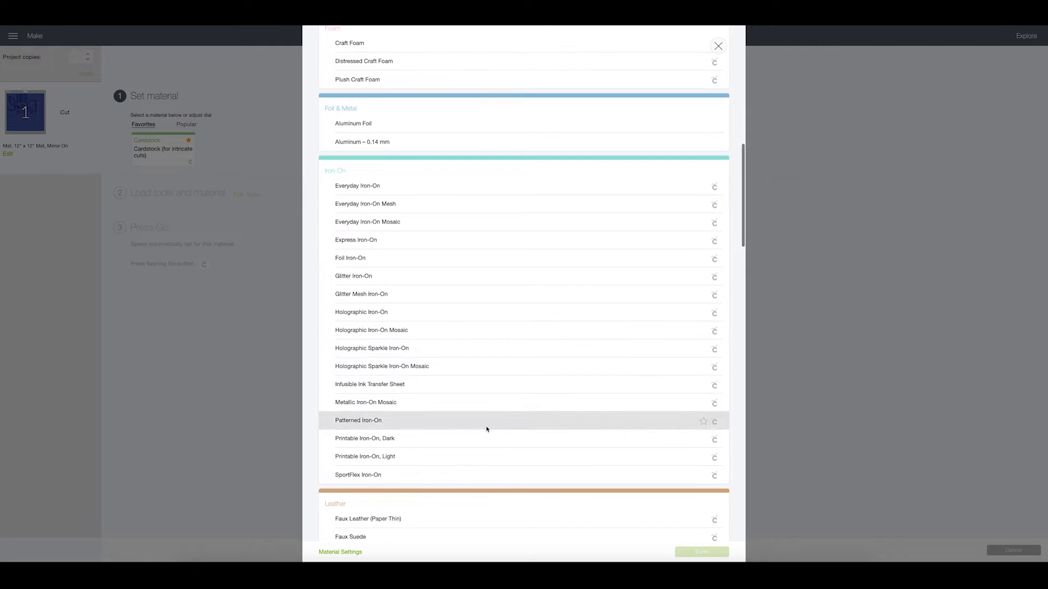
pyautogui.click(391, 186)
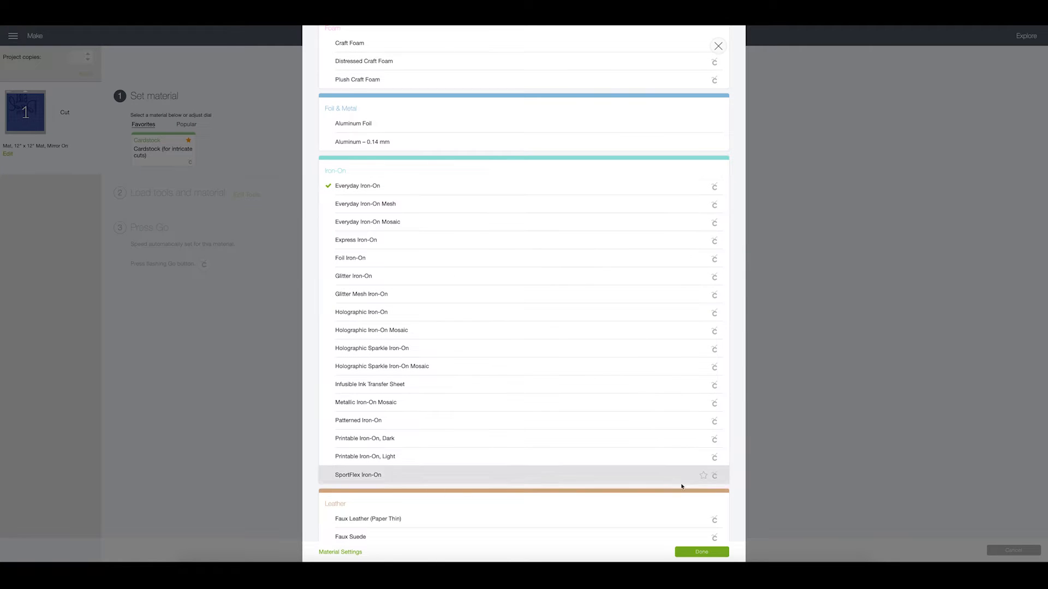
pyautogui.click(702, 552)
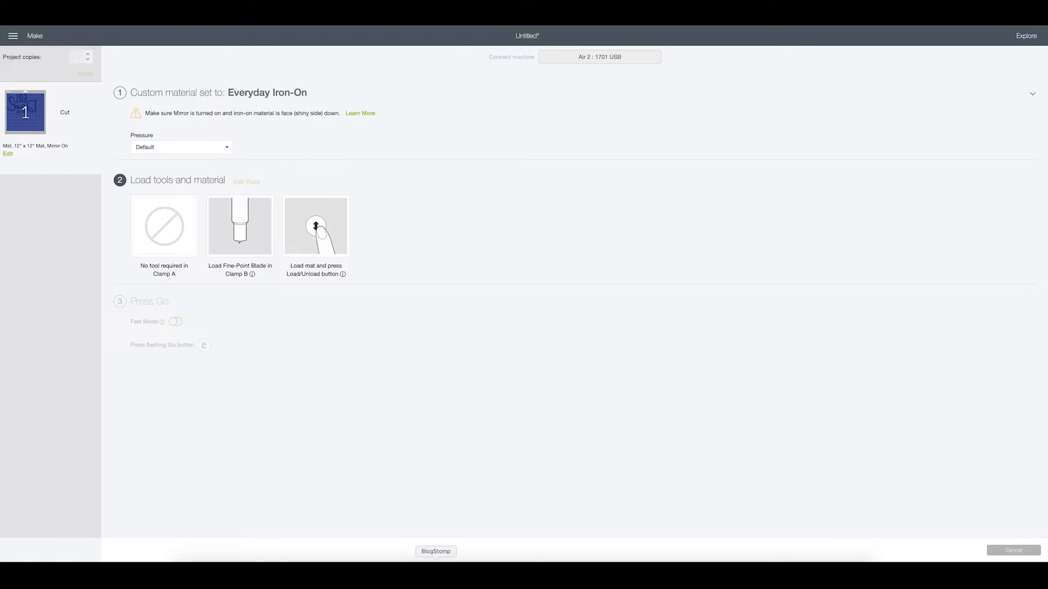
# Step: Switch to the web browser and read the heat application instructions for the 651Vinyl EasyWeed HTV Navy Blue sheet
pyautogui.click(405, 561)
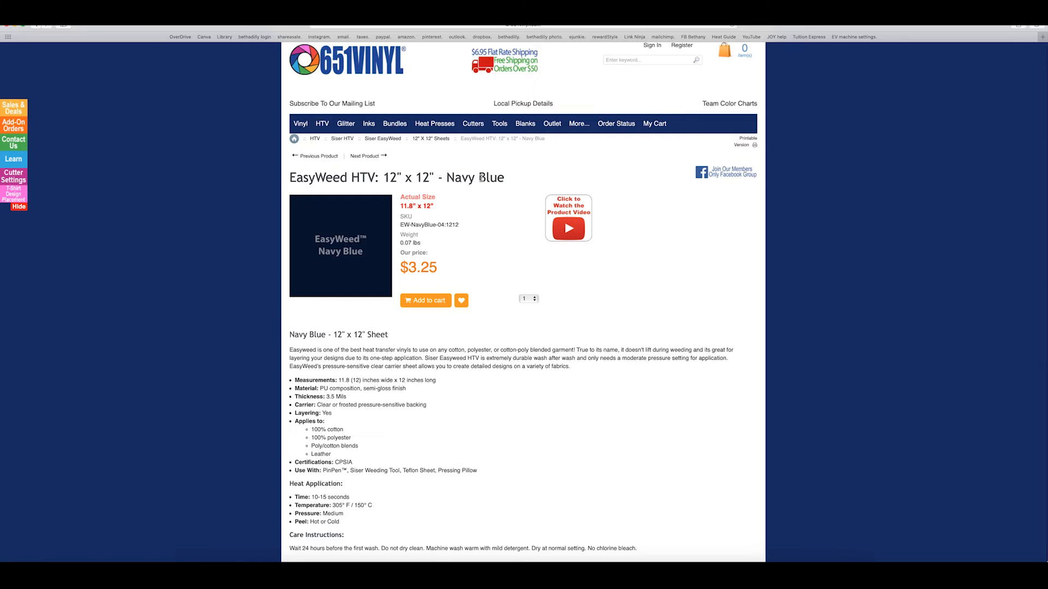
pyautogui.scroll(-3, 421, 427)
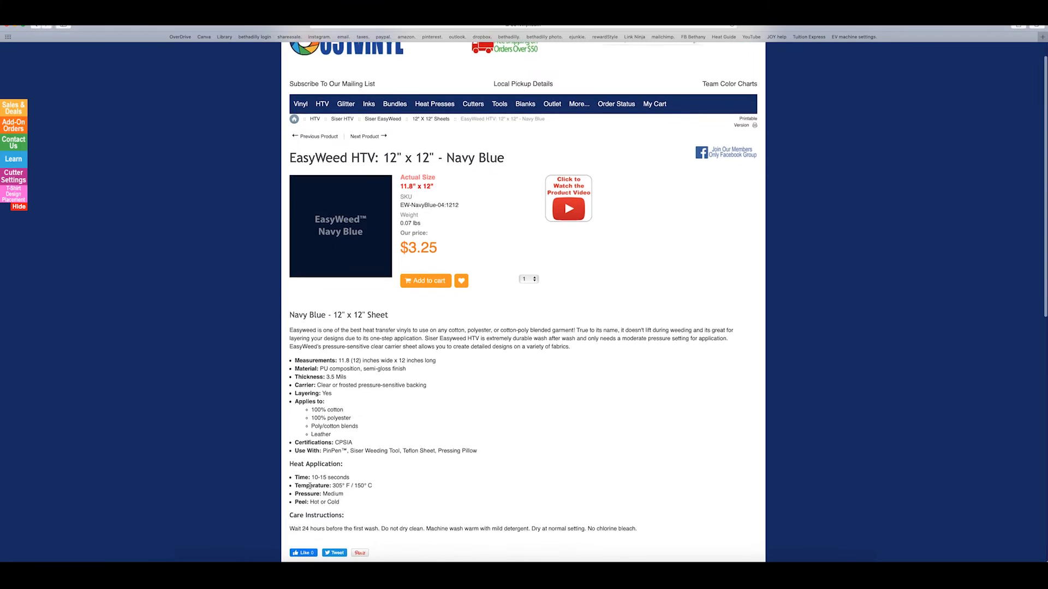
pyautogui.scroll(-1, 310, 489)
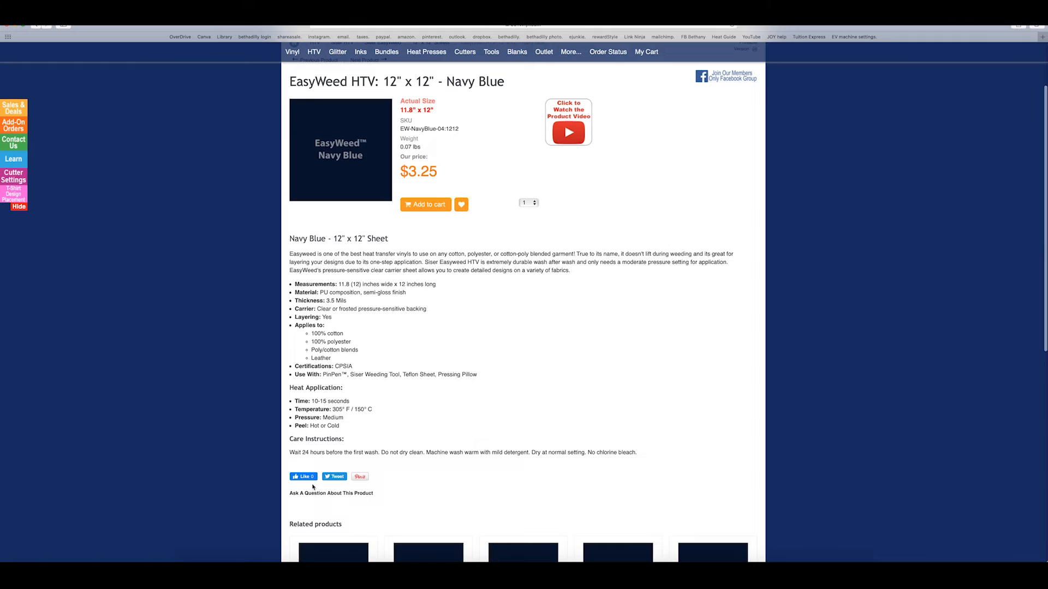